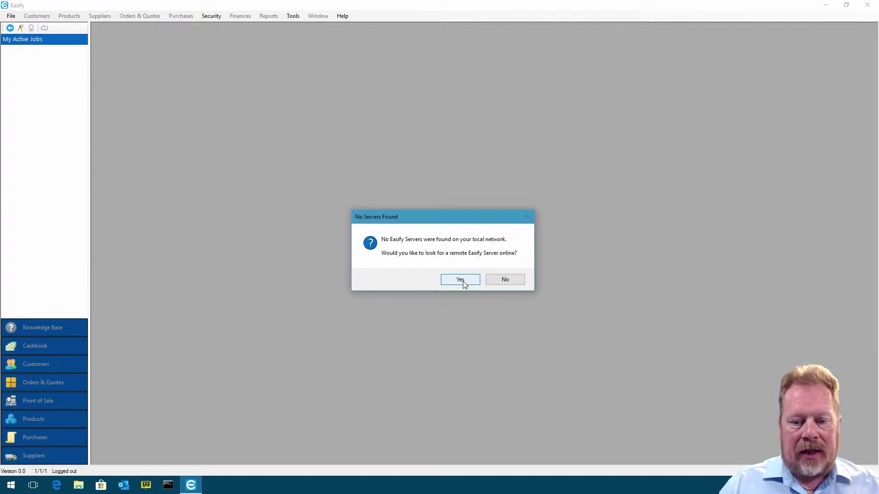
Enter the Easify website account details, find the Weymouth sandbox server and log in as administrator
left_click(447, 279)
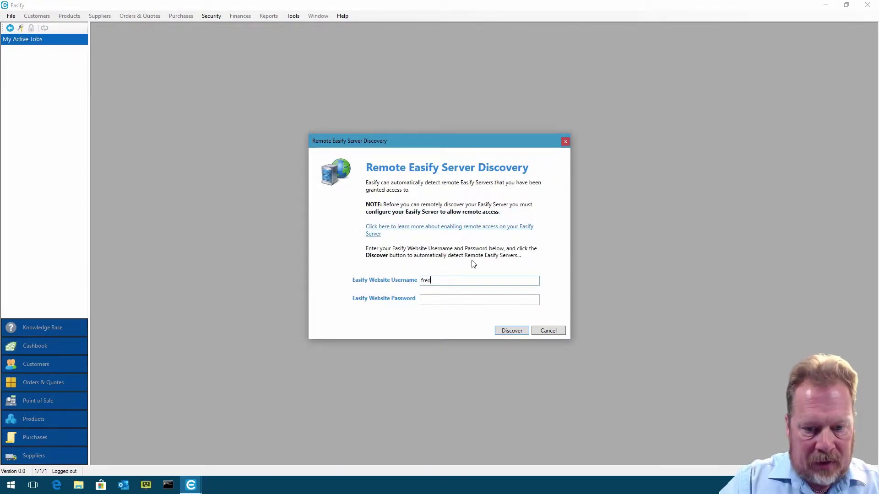
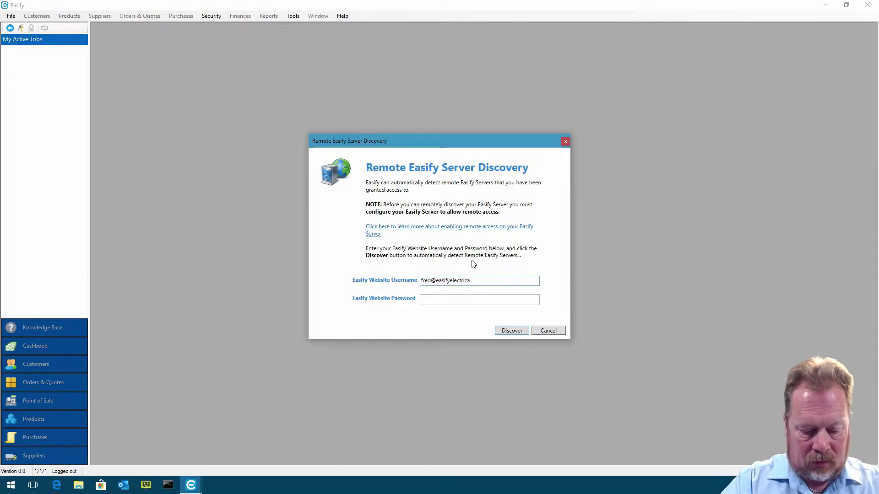
key("Tab")
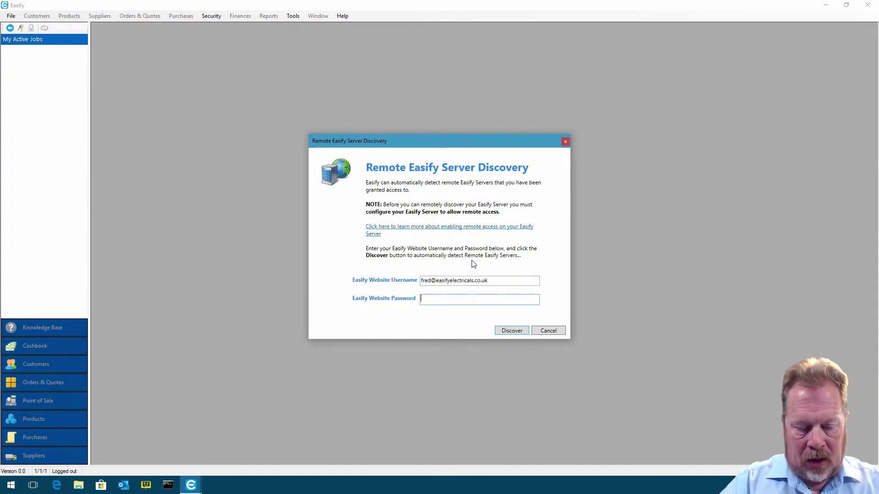
type("*********")
left_click(526, 332)
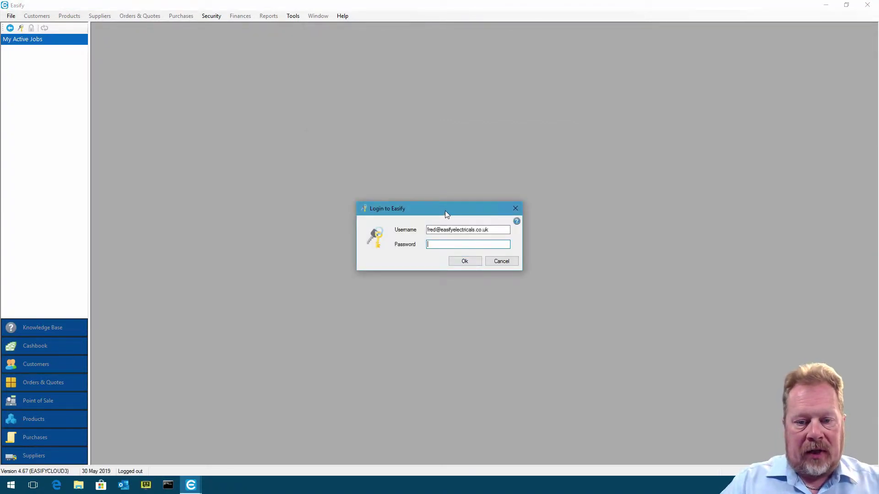
left_click_drag(445, 212, 445, 183)
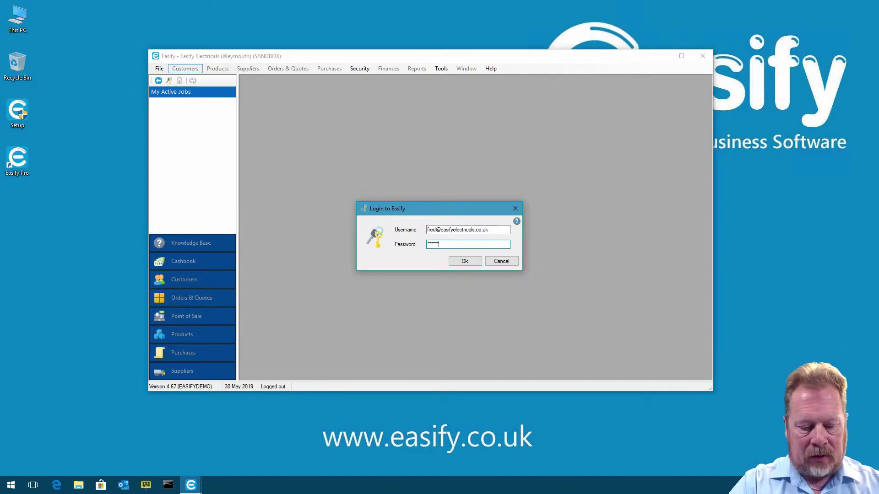
left_click(466, 262)
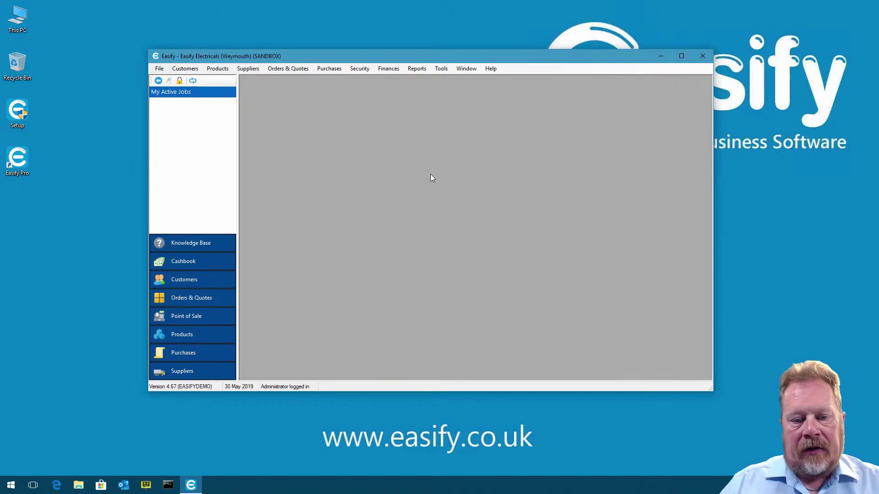
Enter the company's VAT registration number in VAT Settings and begin HMRC Making Tax Digital authorisation
left_click(443, 68)
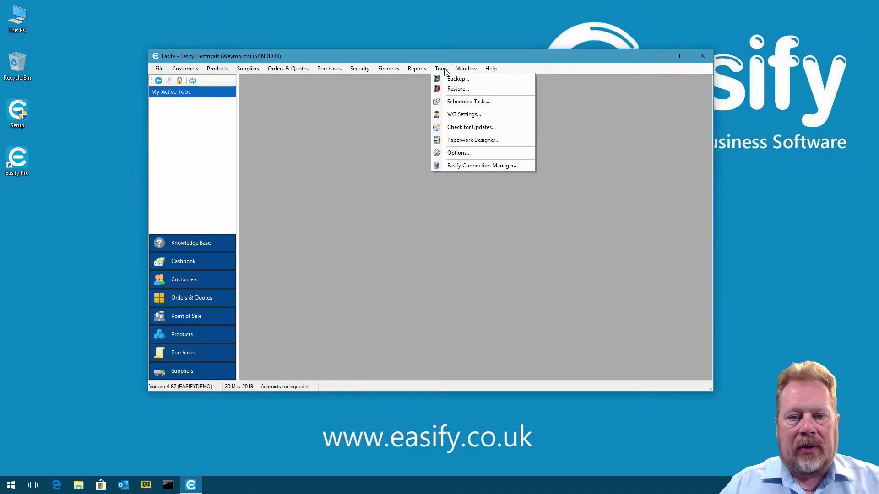
left_click(471, 118)
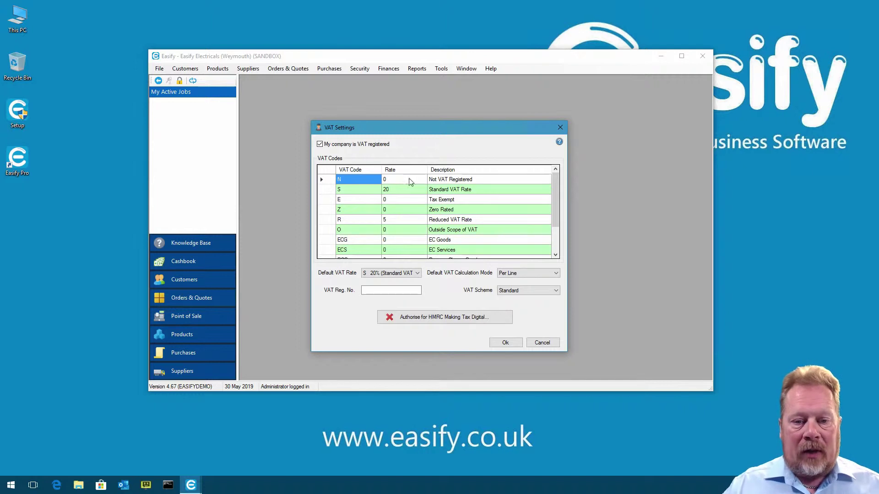
left_click(373, 292)
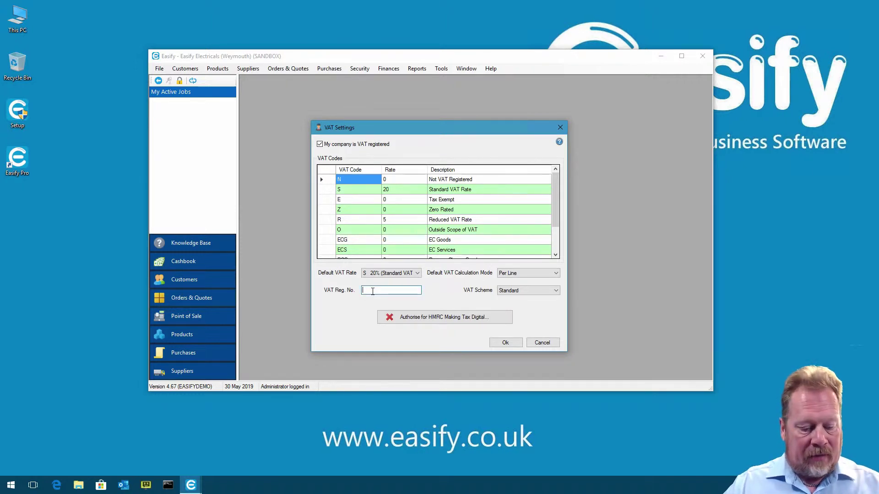
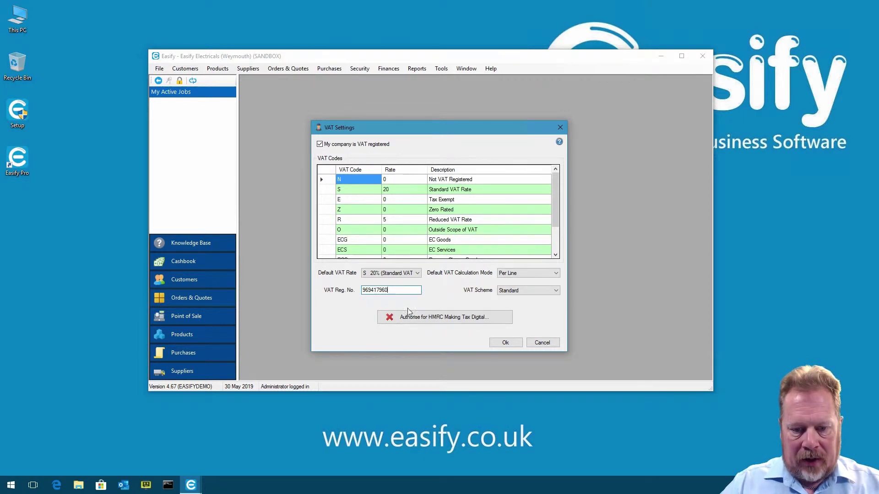
left_click(446, 319)
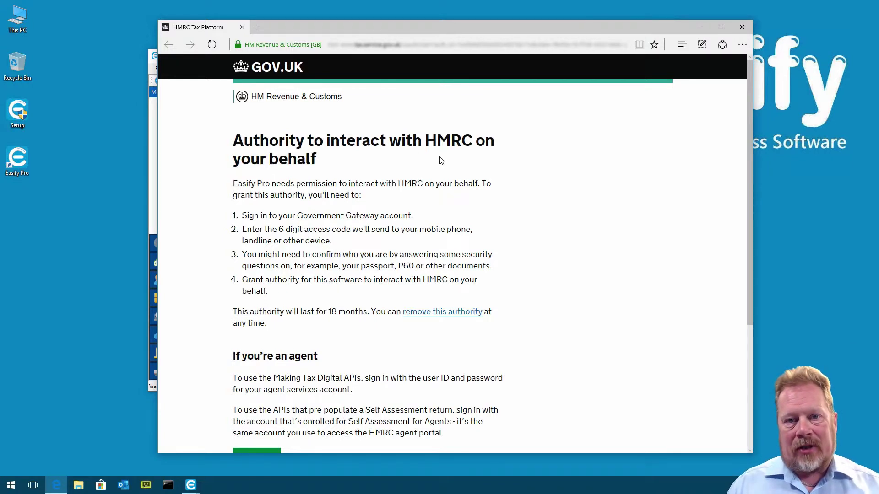
Sign in with the HMRC test user credentials, grant Easify Pro VAT authority, and close the browser
scroll(442, 155, "down", 3)
left_click(261, 339)
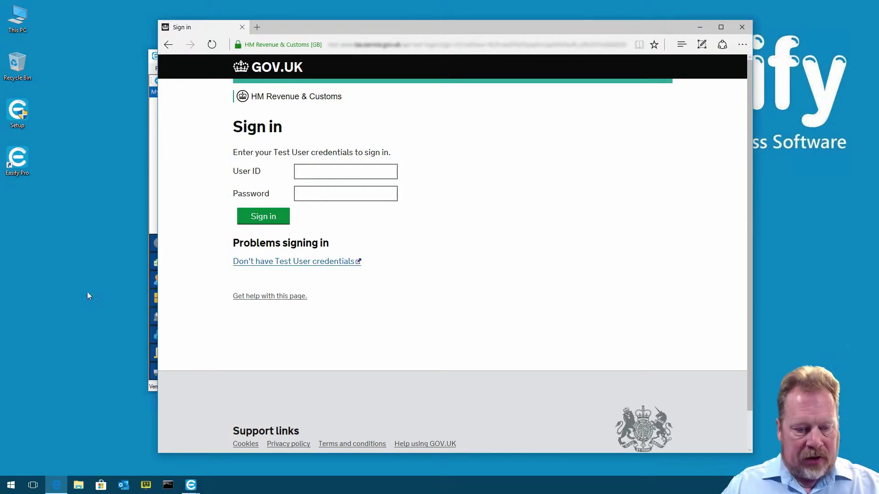
left_click(348, 172)
key("ctrl+v")
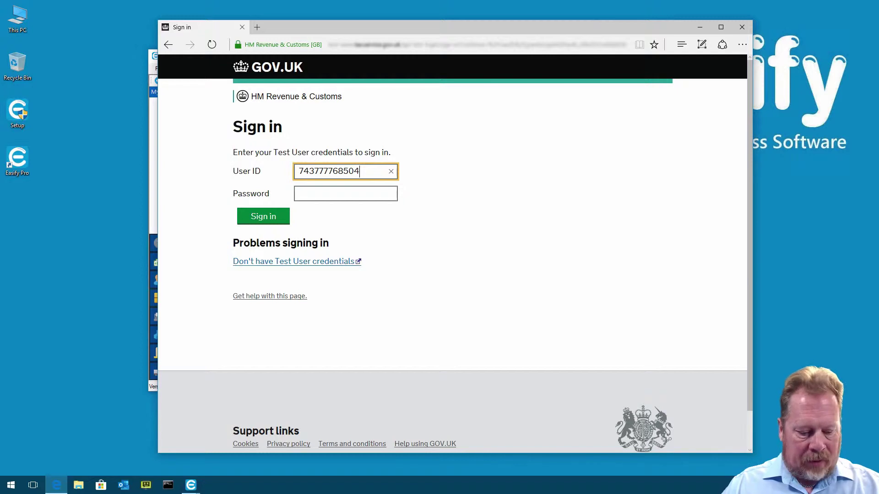
left_click(361, 195)
key("ctrl+v")
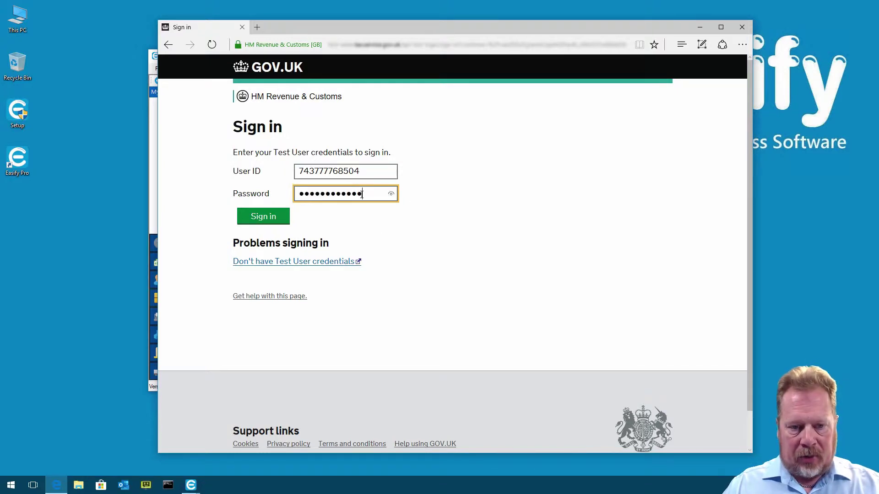
left_click(265, 219)
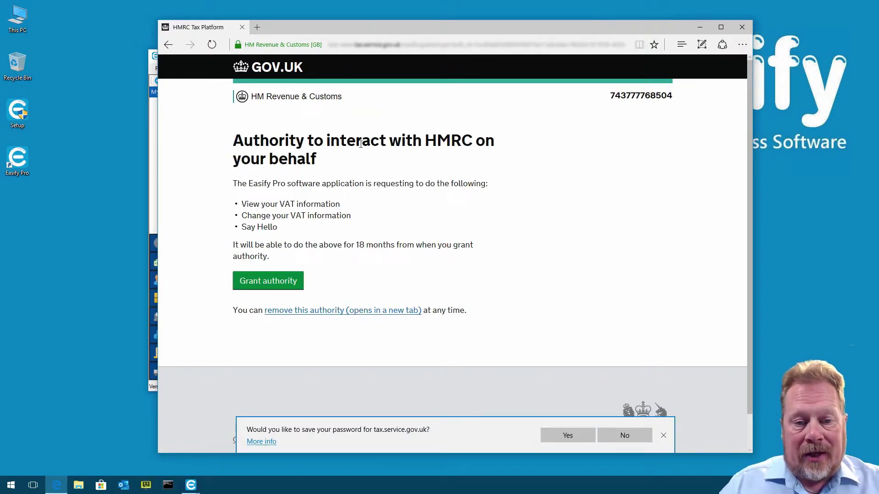
left_click(274, 283)
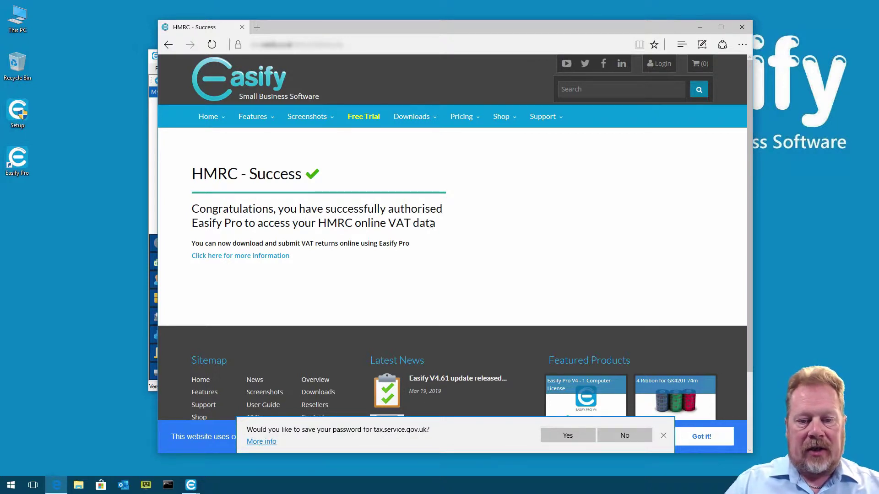
left_click(742, 27)
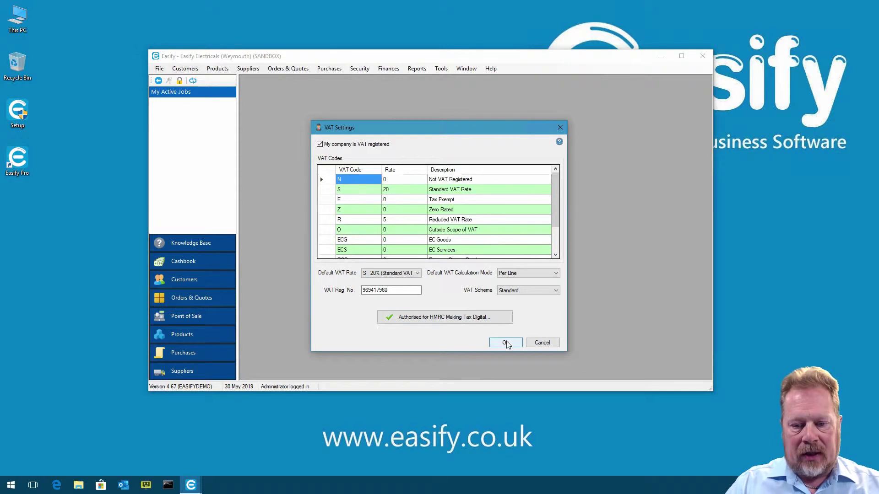
Save the company as VAT registered, leave product VAT rates unchanged, and open the Products list
left_click(506, 342)
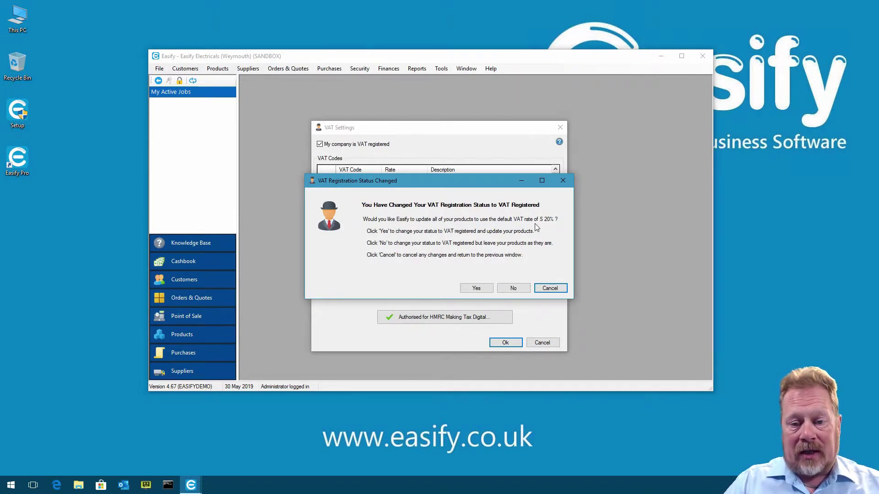
left_click(520, 288)
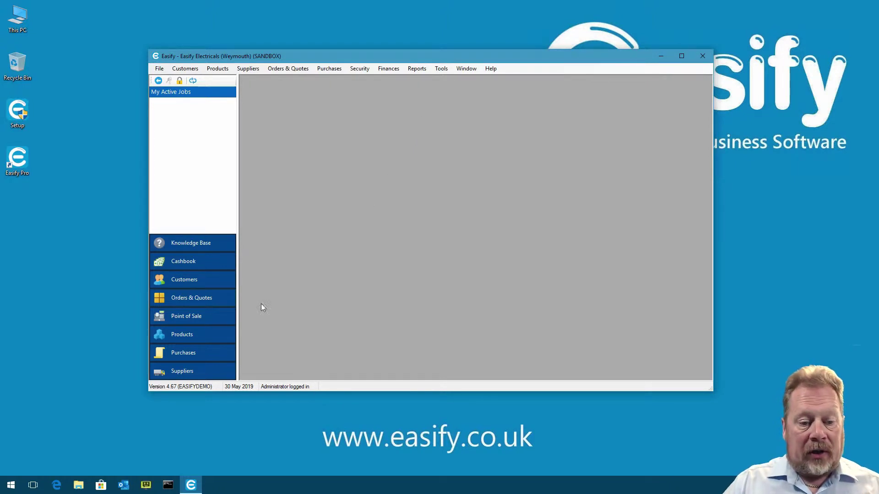
left_click(202, 334)
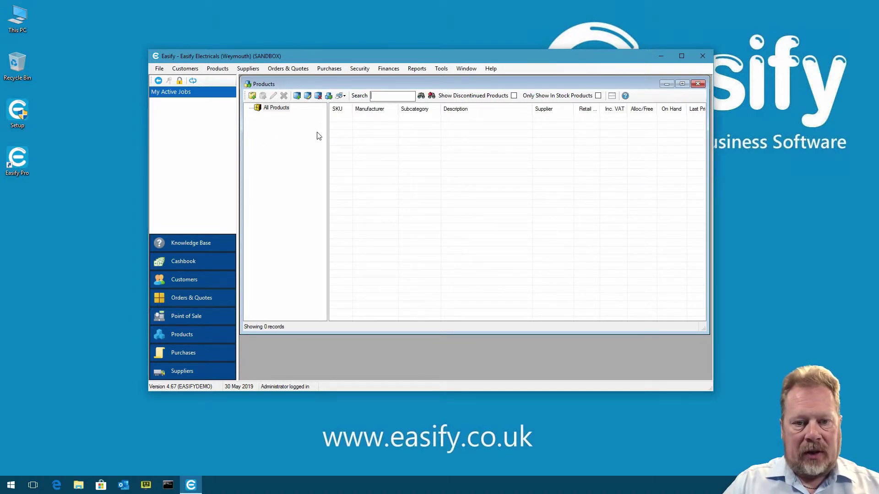
Add Acme as a product manufacturer
left_click_drag(328, 128, 327, 128)
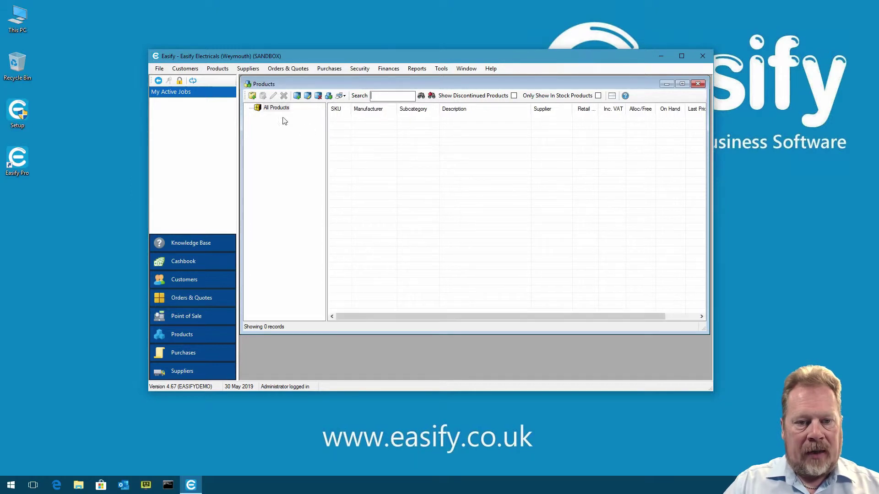
left_click(297, 96)
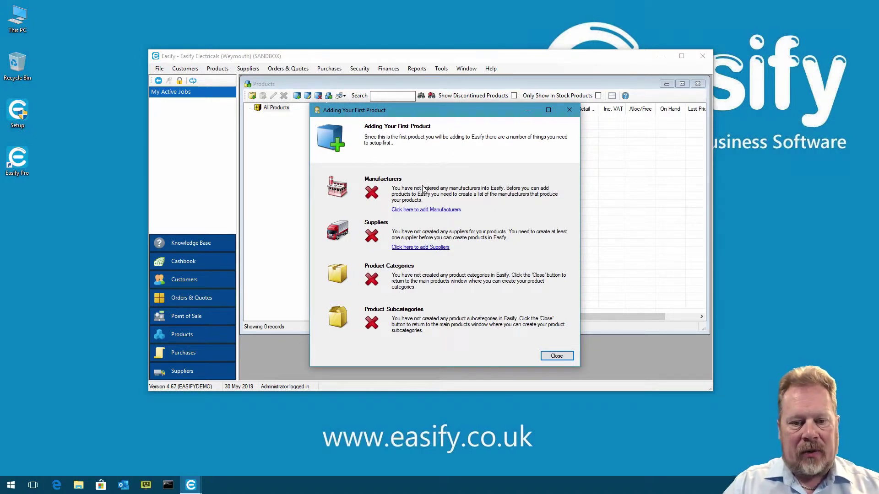
left_click(428, 211)
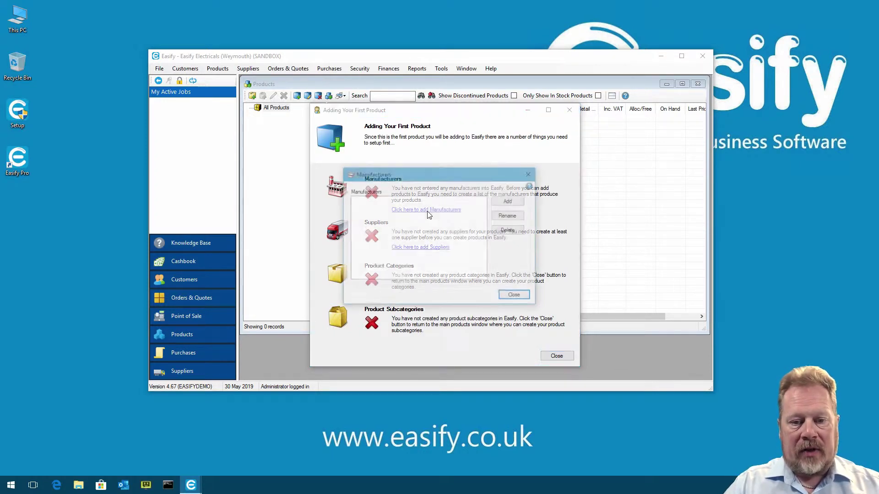
left_click(509, 202)
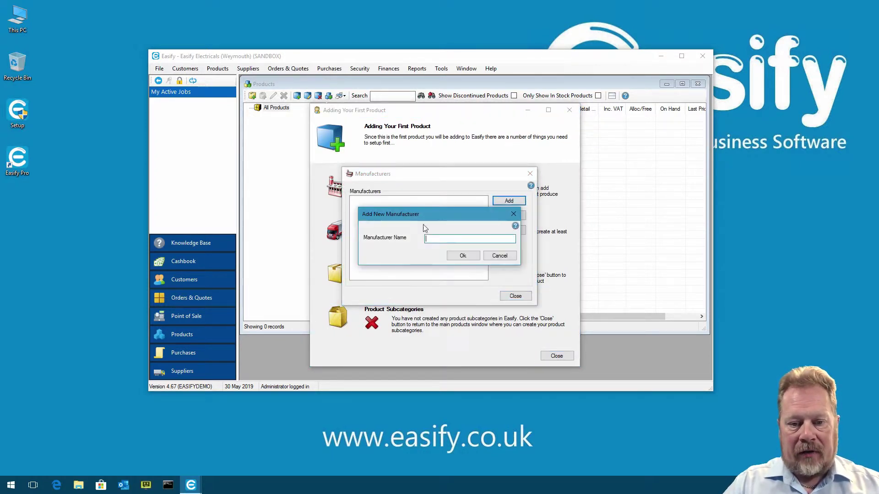
type("Acme")
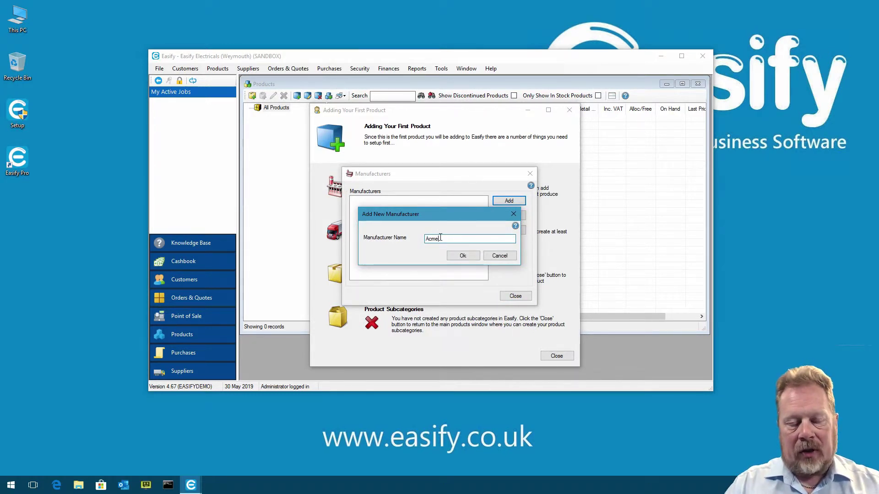
left_click(466, 255)
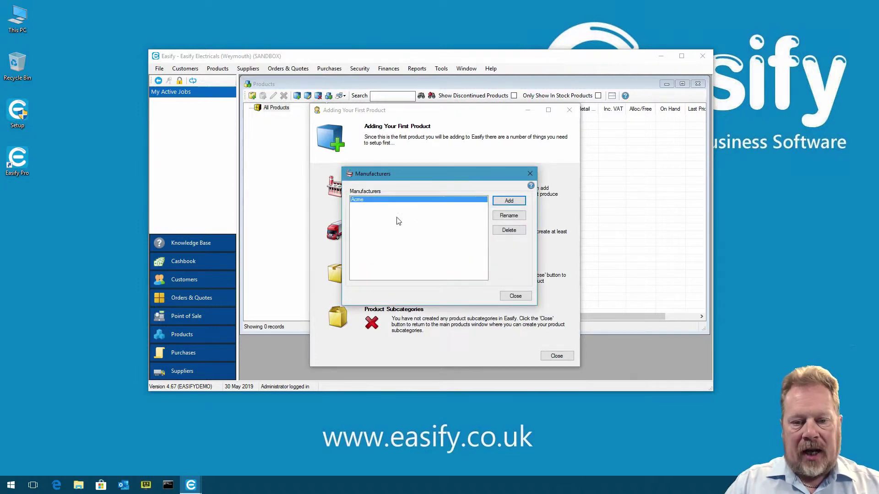
left_click(515, 296)
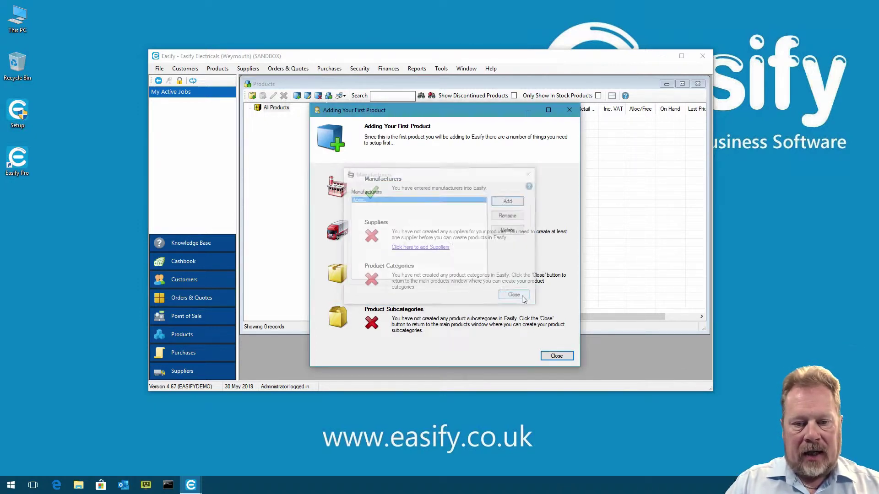
Add Ace Supplies as a supplier, dismiss the first-product checklist and select All Products
left_click(428, 248)
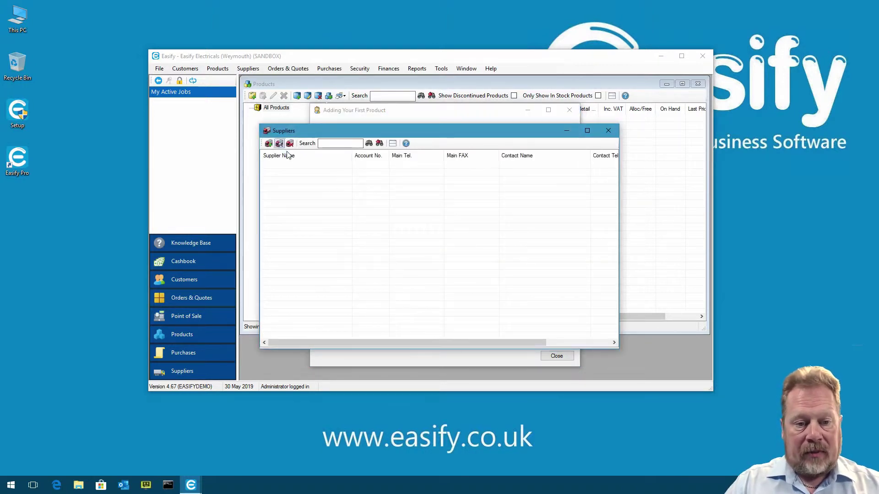
left_click(275, 142)
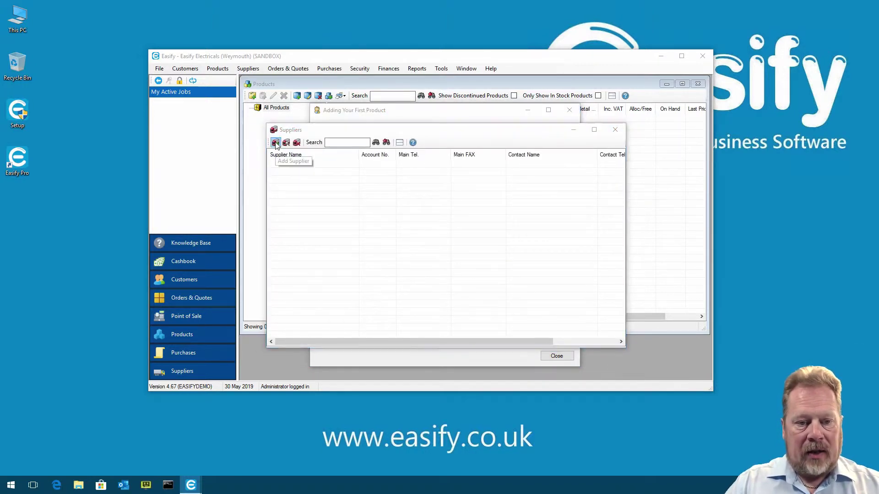
left_click(402, 177)
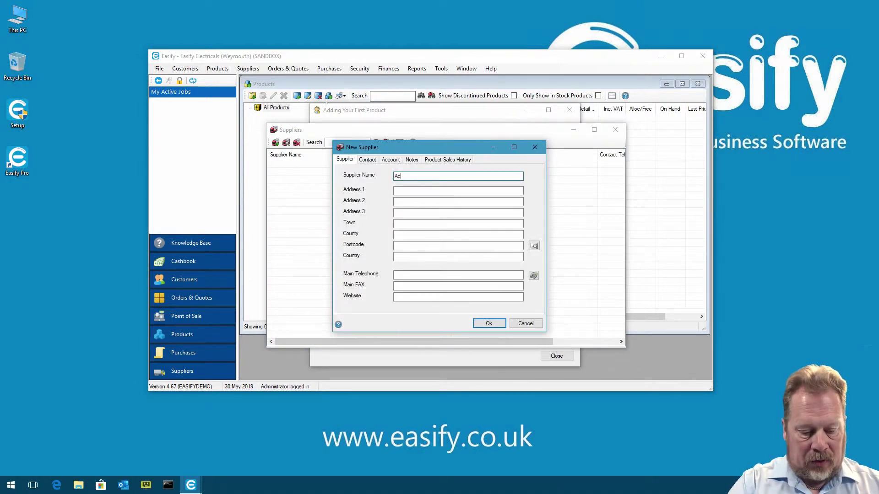
type("Ace Supplies")
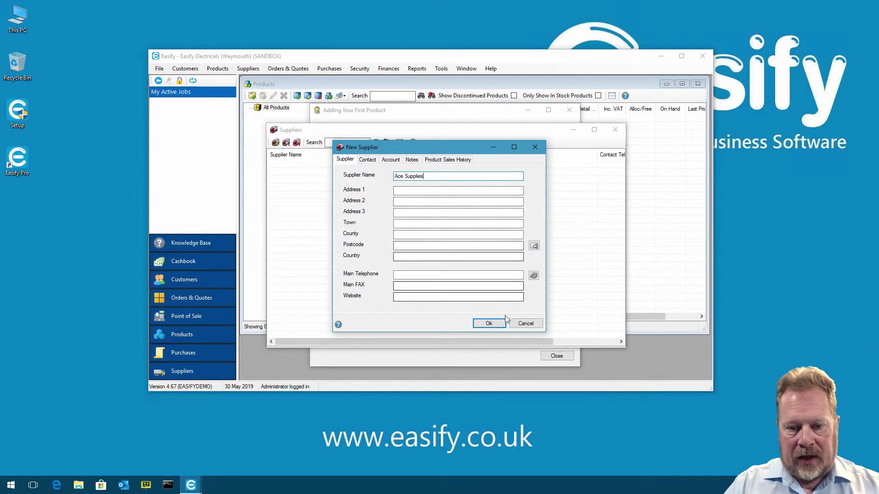
left_click(489, 323)
key("Escape")
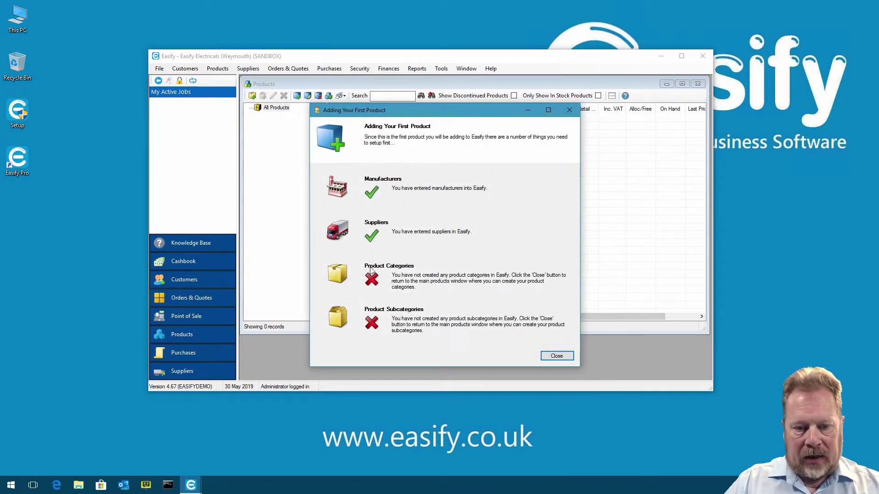
left_click(567, 358)
left_click(275, 108)
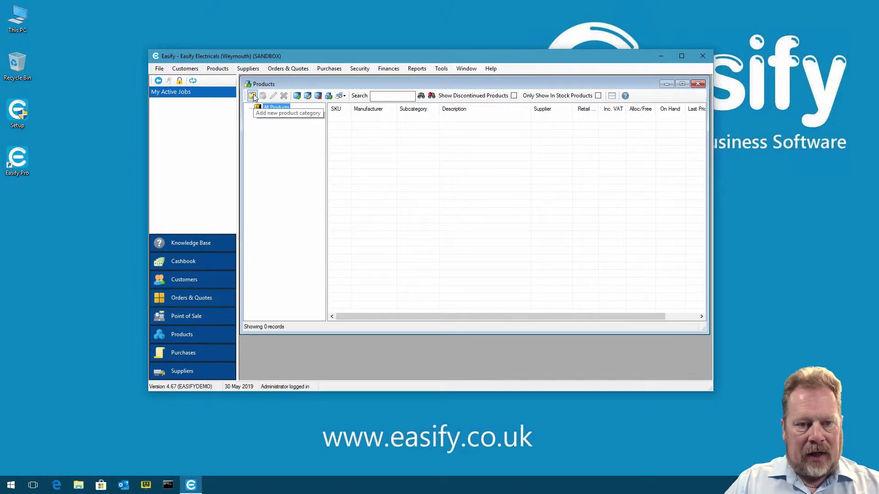
Create the Batteries category under All Products and select it
left_click(252, 96)
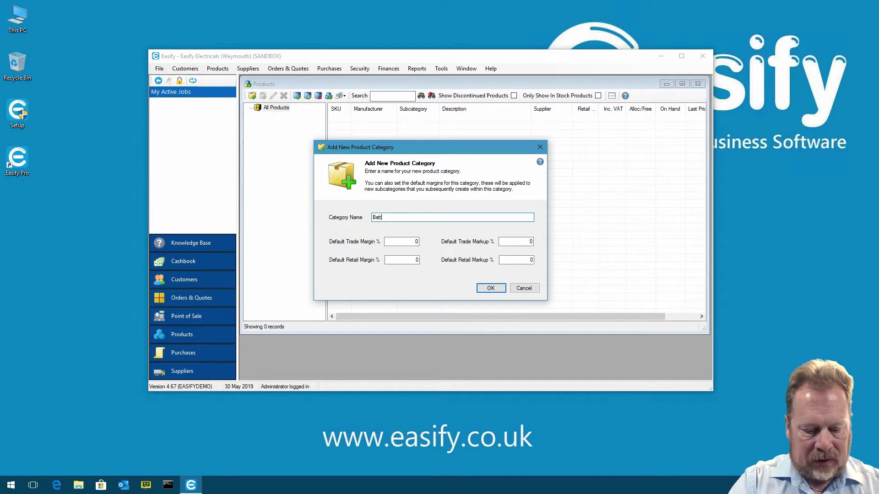
left_click(490, 289)
left_click(250, 108)
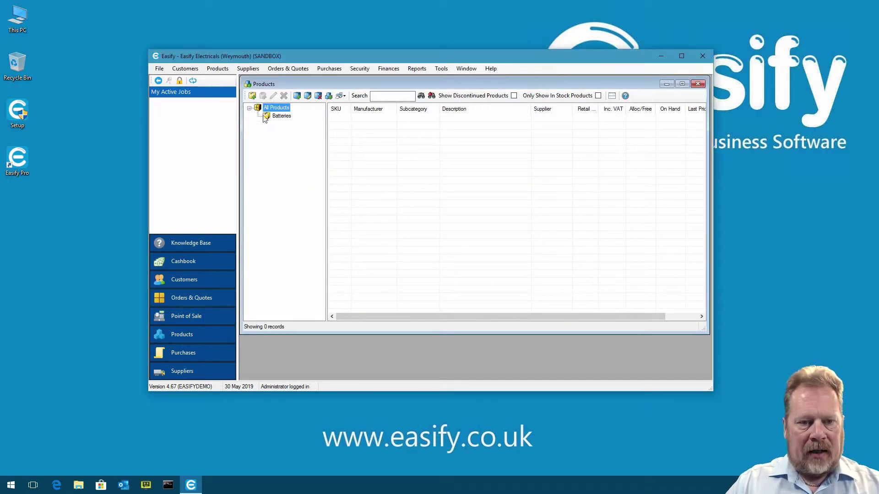
left_click(282, 117)
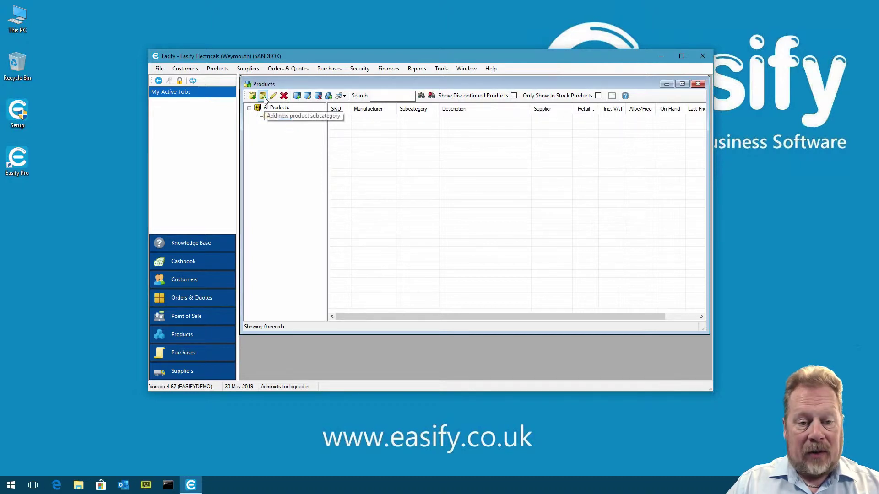
Add a Rechargable subcategory inside Batteries and select it
left_click(263, 96)
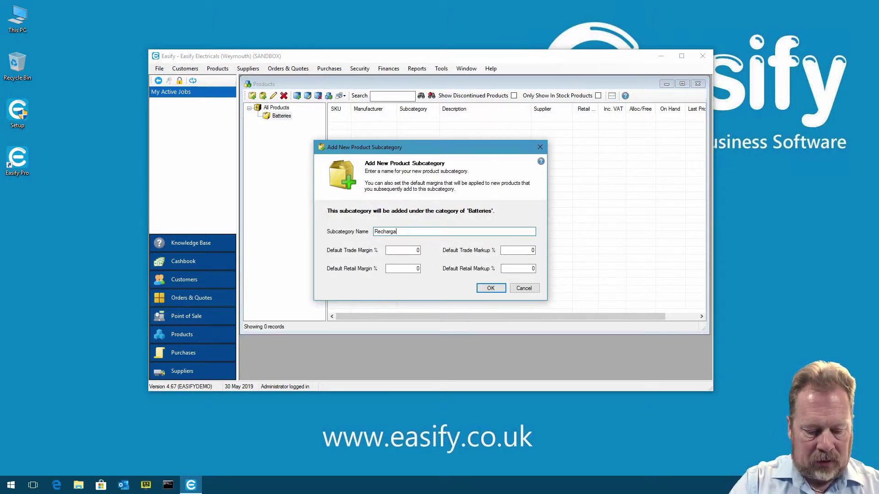
left_click(492, 288)
left_click(258, 117)
left_click(289, 124)
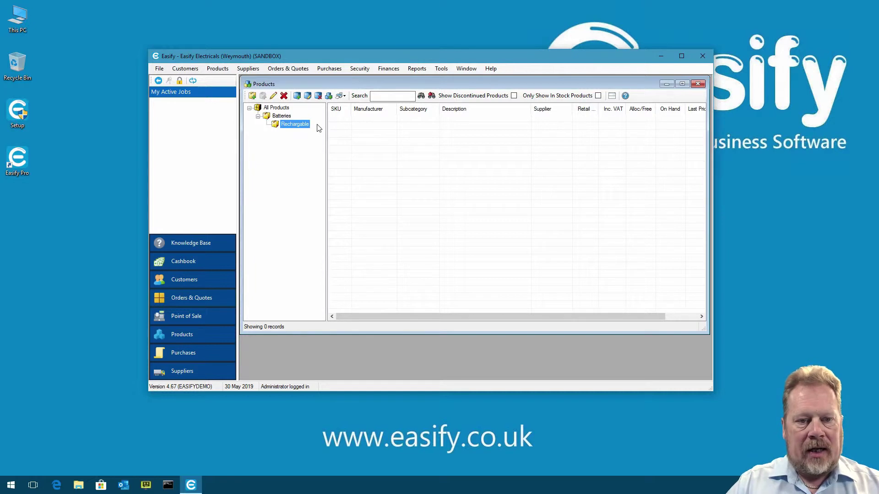
left_click(298, 96)
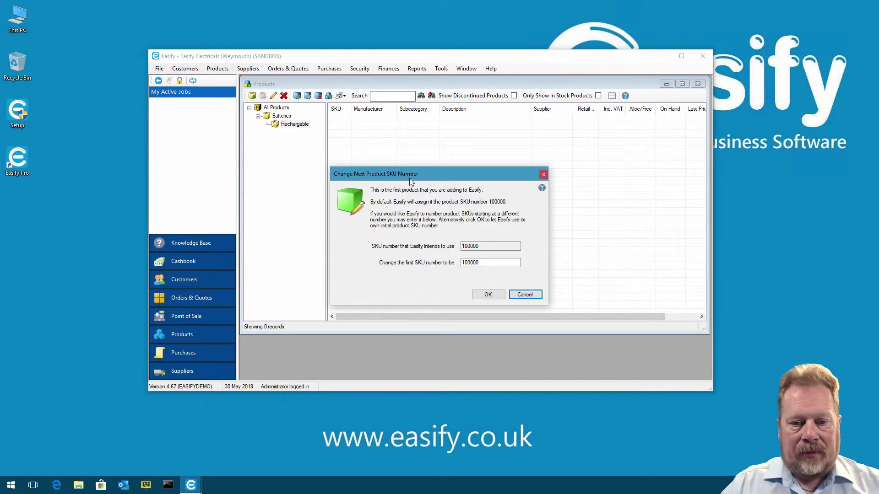
Create product 100000, AAA Battery, with cost price 5 and retail price 10 ex VAT
left_click(468, 263)
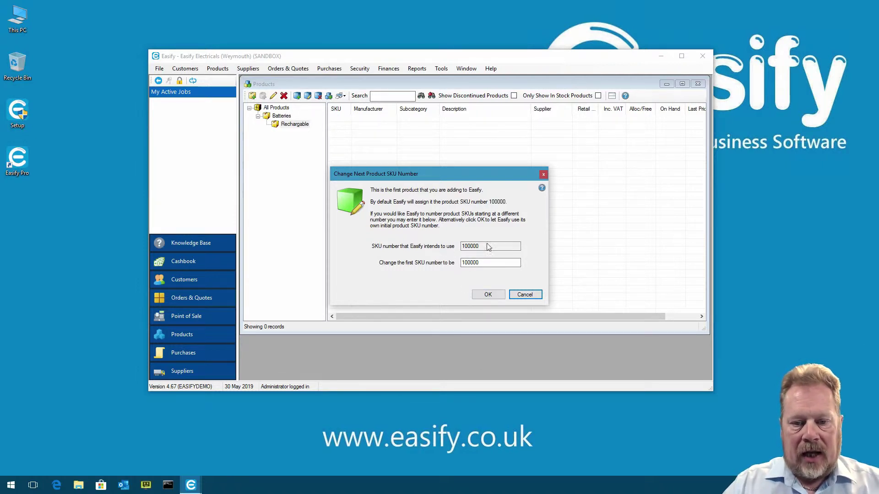
left_click(487, 295)
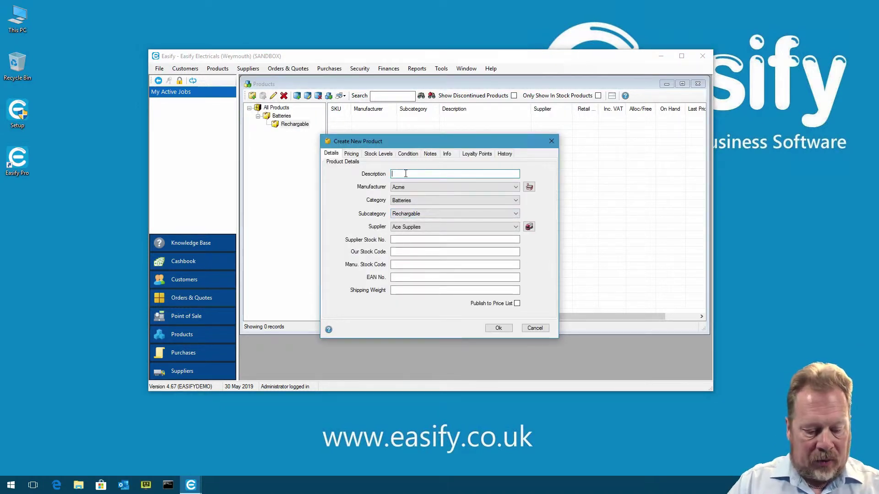
type("AAA Battye")
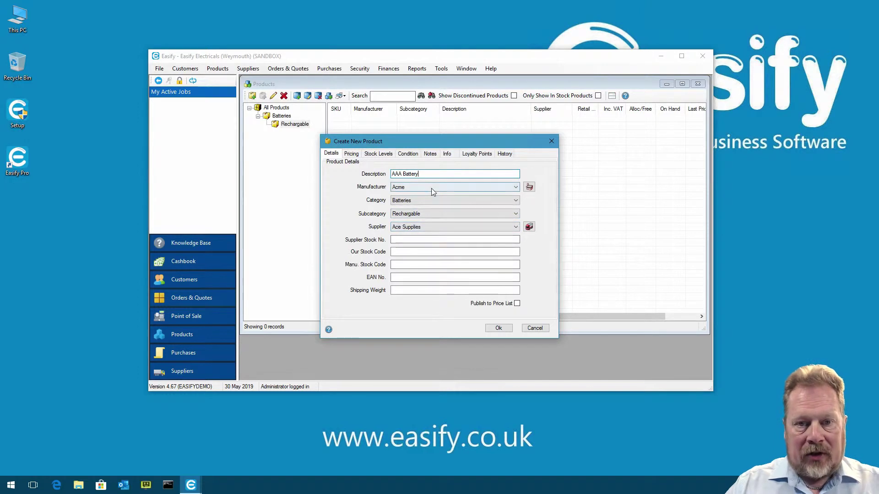
left_click(351, 154)
left_click(397, 177)
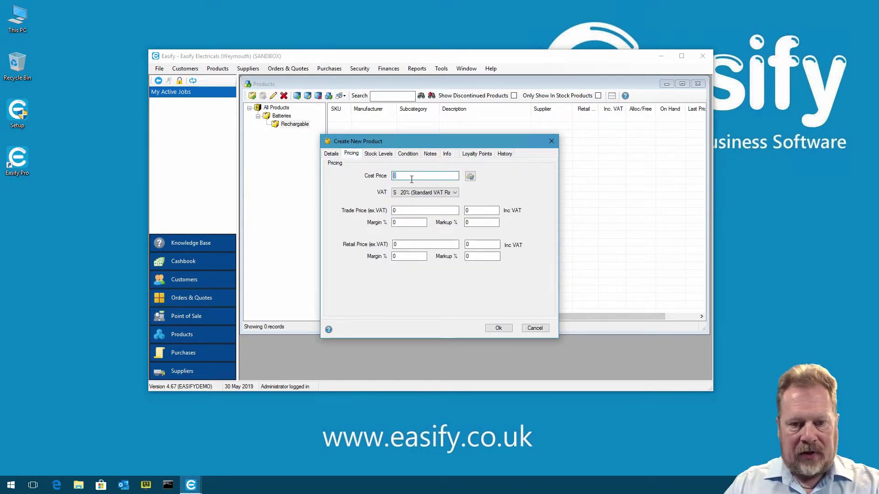
type("5")
left_click(423, 244)
type("10")
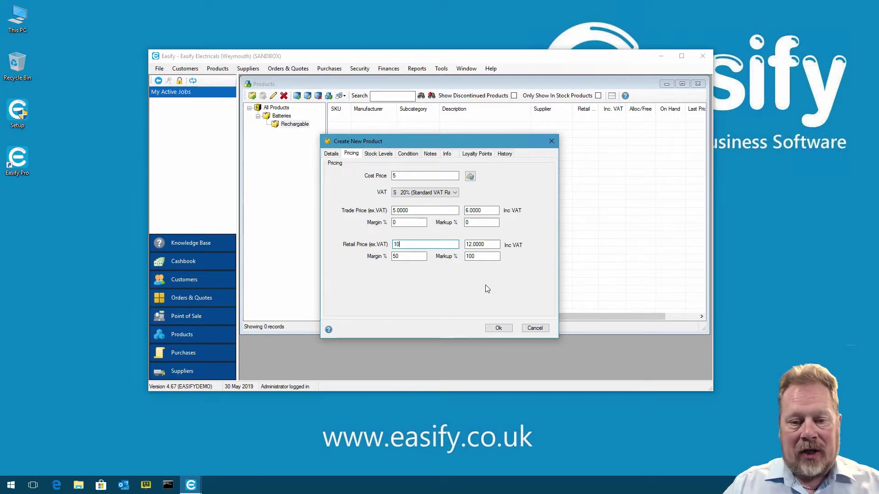
left_click(504, 328)
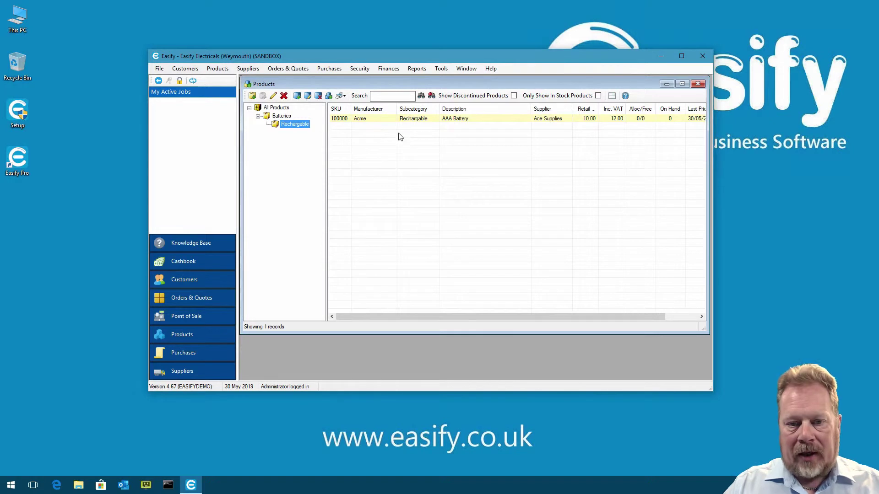
Close Products and add a test customer with title Mr, first name and surname
key("Escape")
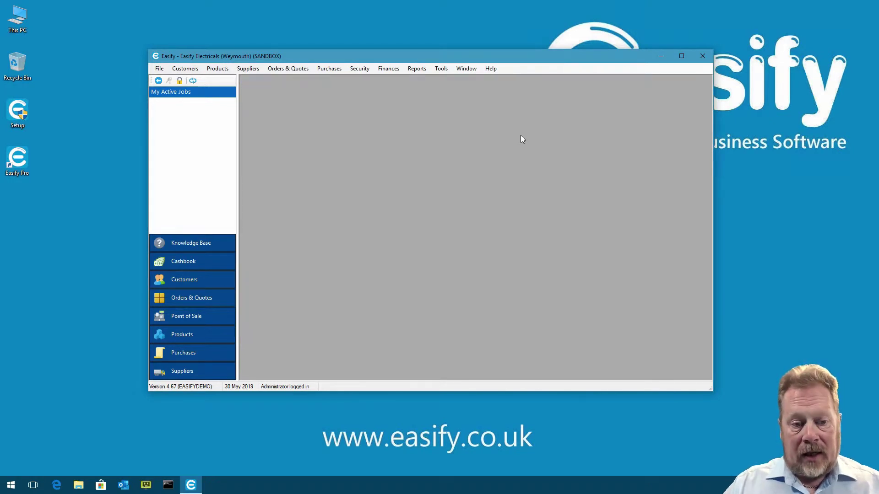
left_click(196, 284)
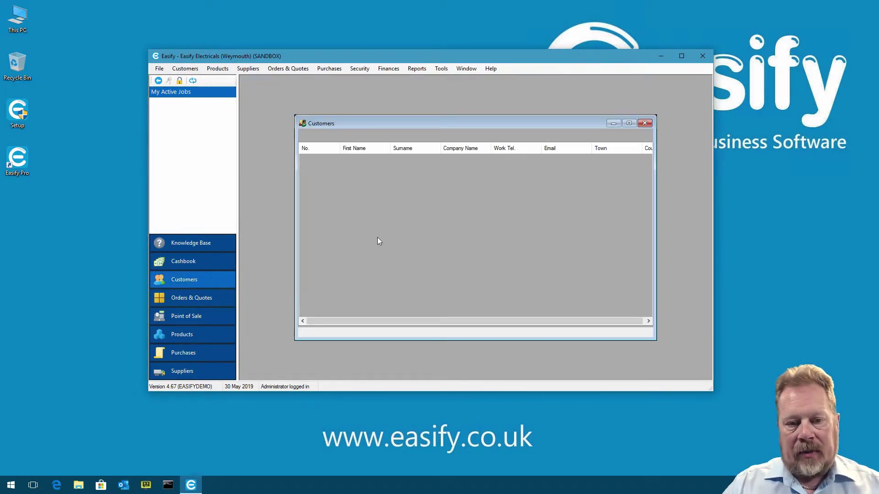
left_click_drag(402, 123, 365, 100)
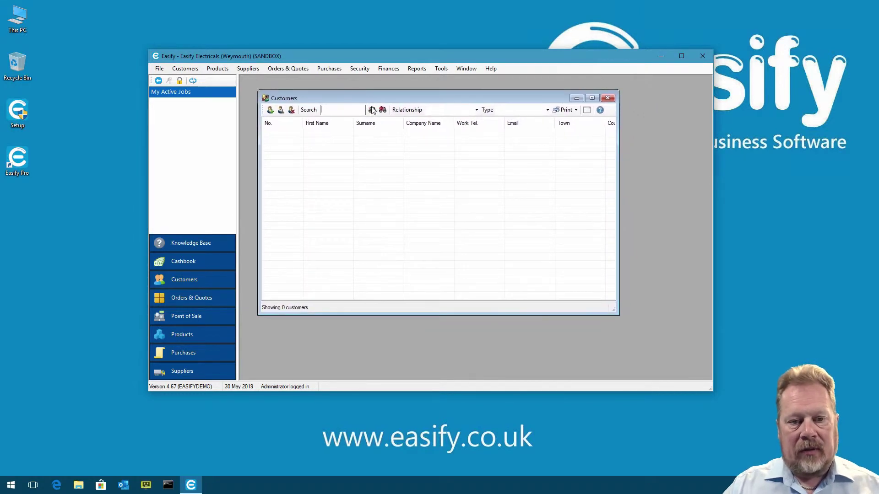
left_click(270, 110)
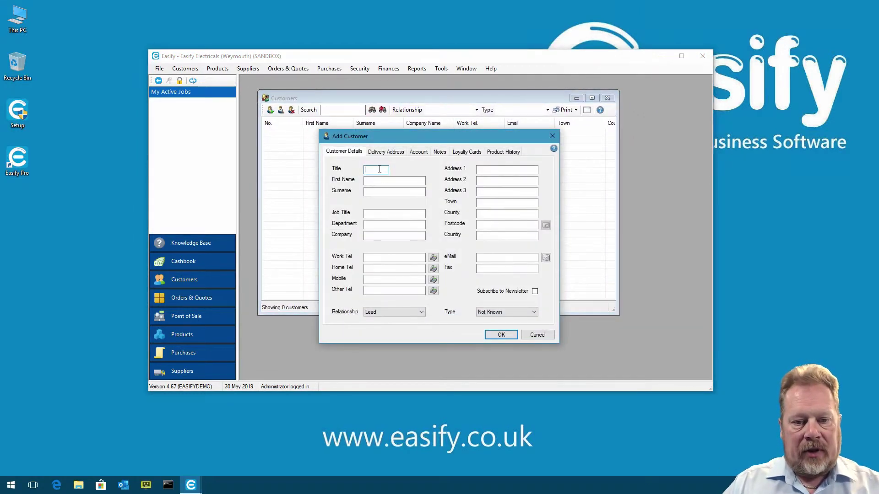
type("Mr")
key("Tab")
type("Test")
key("Tab")
type("Bloke")
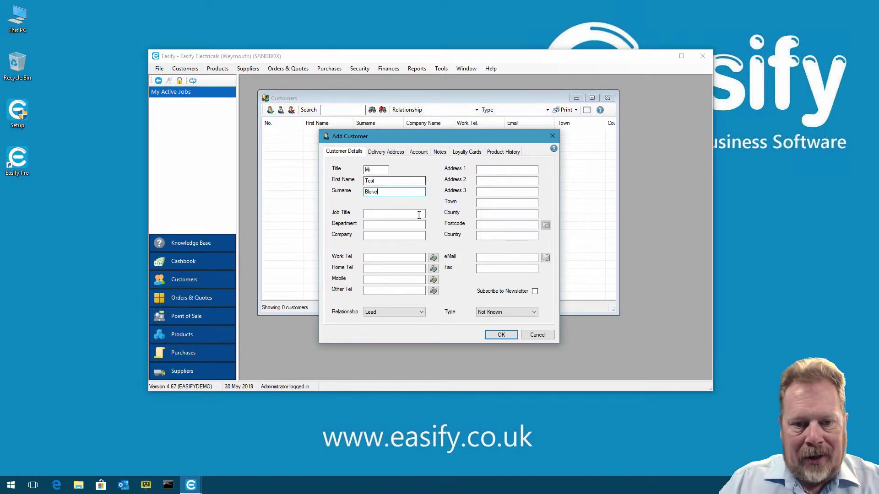
left_click(502, 335)
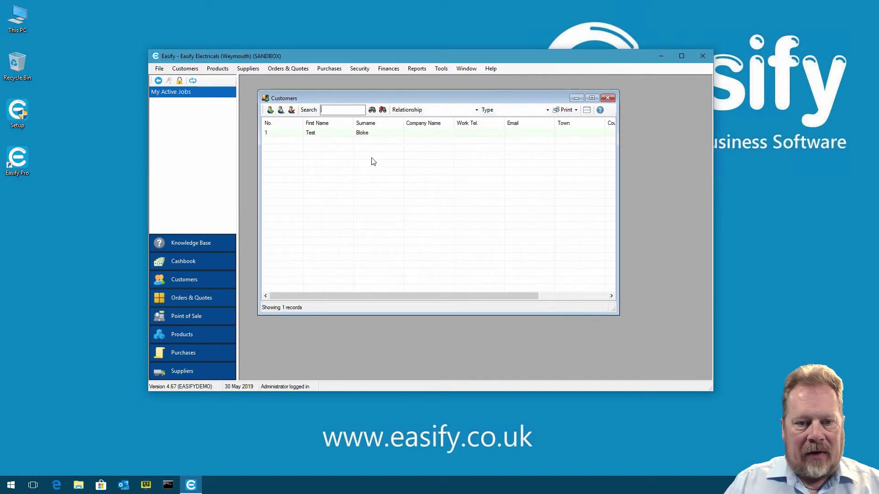
left_click_drag(367, 94, 361, 88)
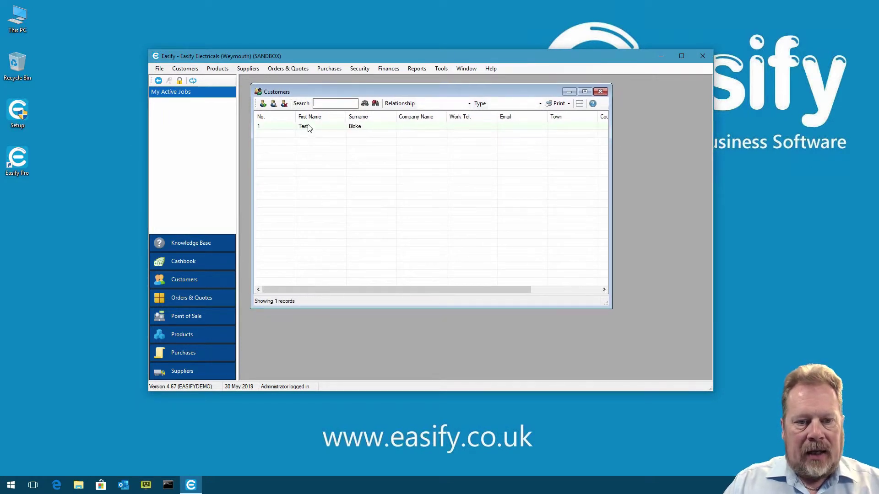
Start a new order for the test customer, accepting 100000 as the first order number
right_click(310, 128)
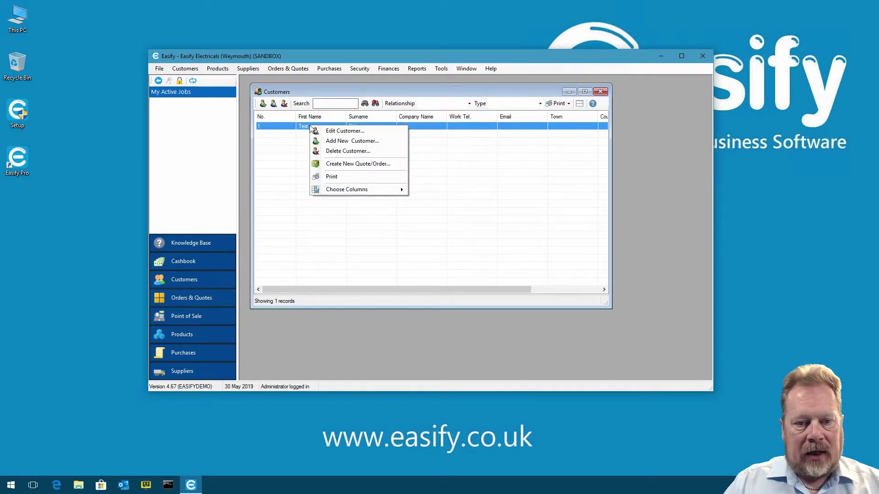
left_click(379, 165)
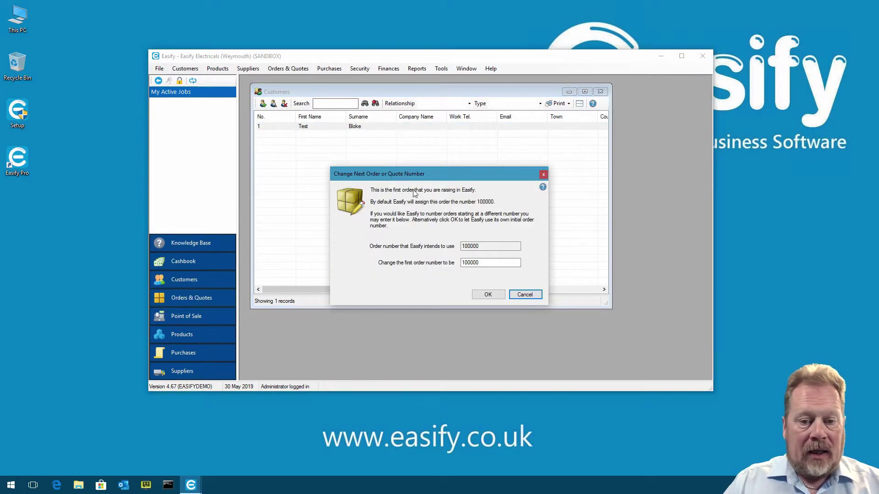
left_click_drag(421, 177, 404, 151)
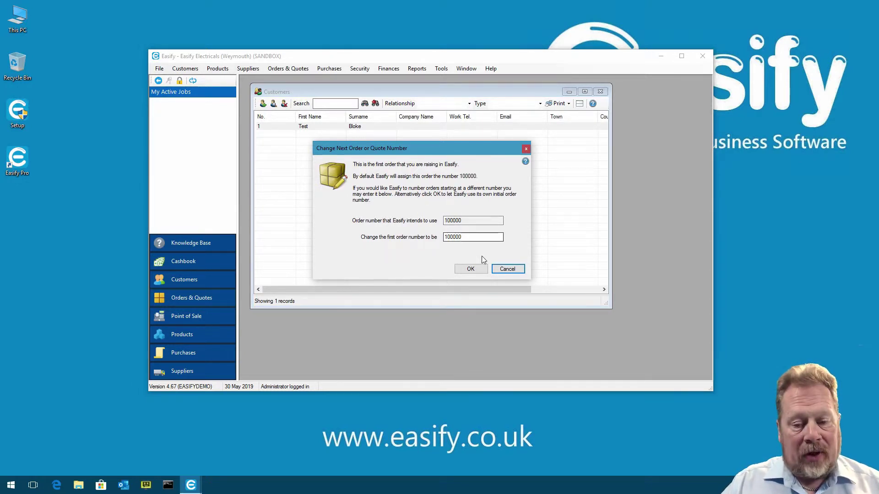
left_click(471, 269)
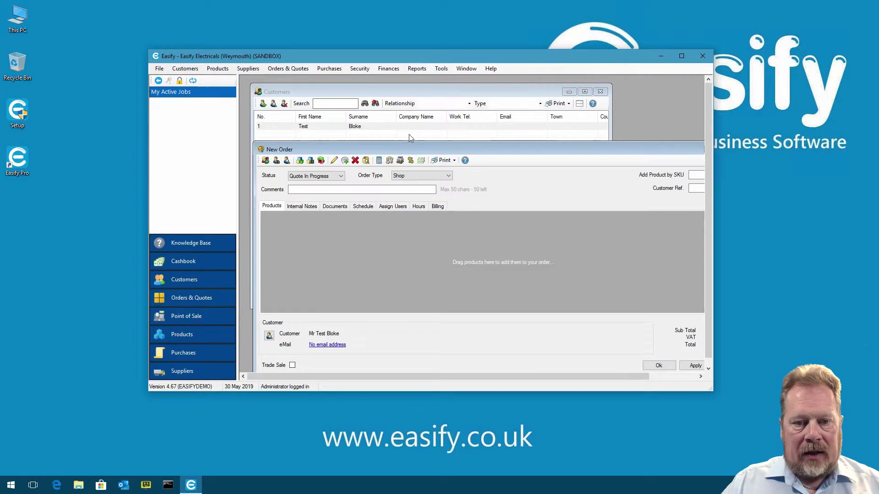
left_click_drag(415, 150, 399, 111)
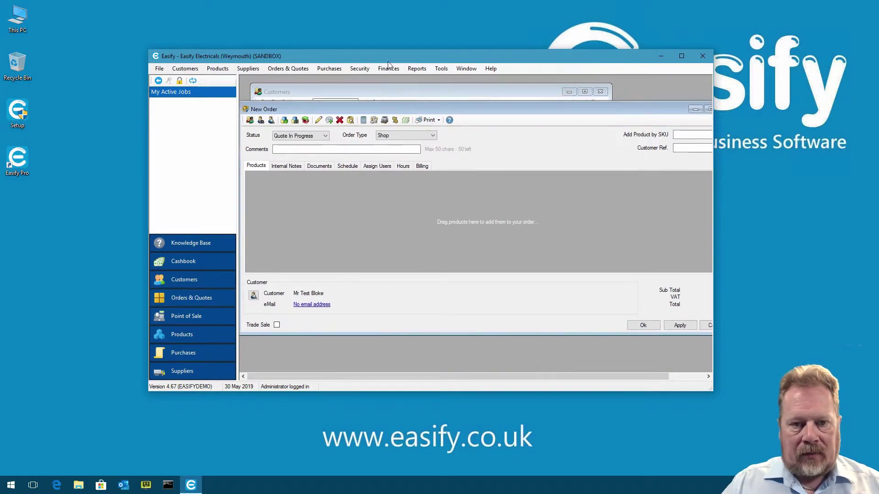
left_click_drag(389, 57, 379, 44)
left_click_drag(694, 379, 809, 429)
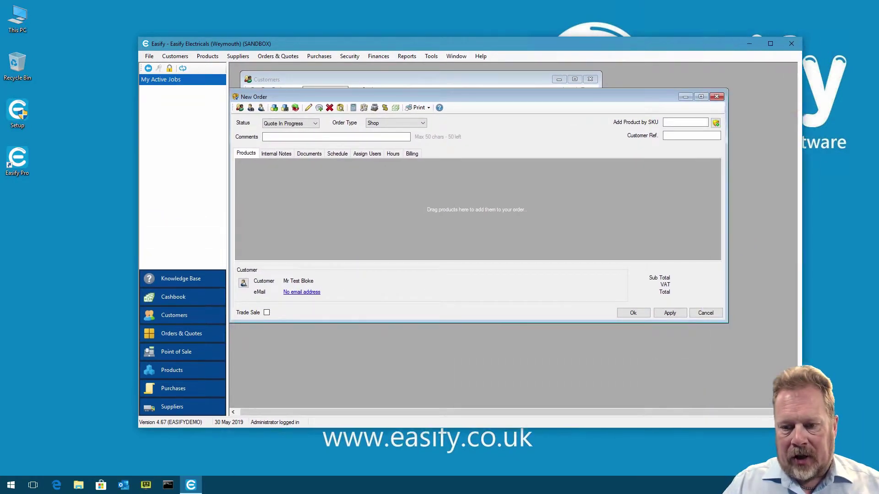
left_click_drag(430, 96, 437, 103)
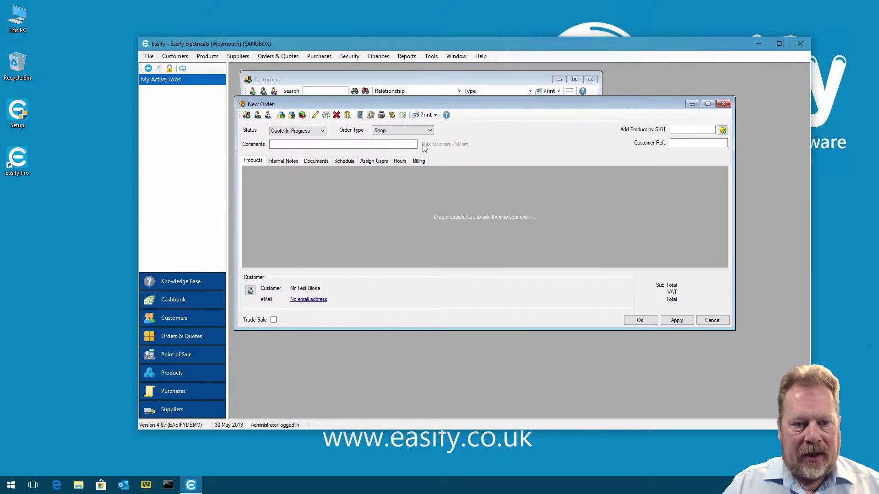
left_click_drag(328, 101, 330, 102)
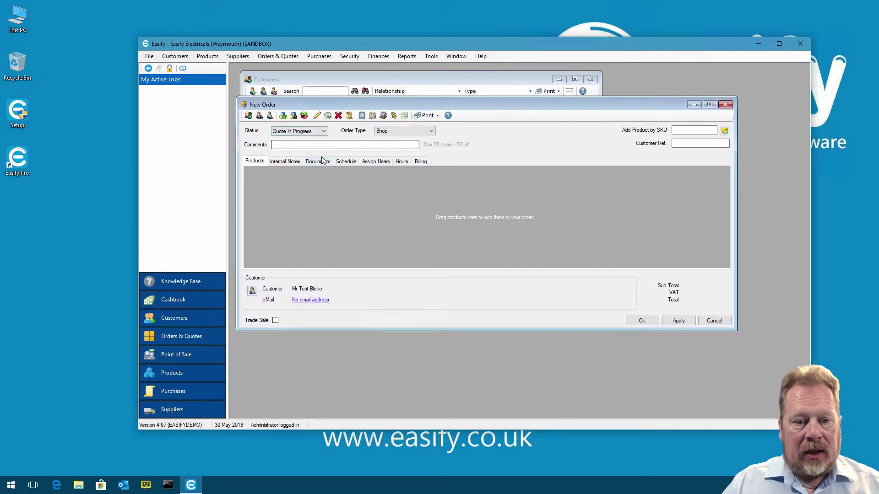
Enter 'Test Order' as the order comment
left_click(305, 144)
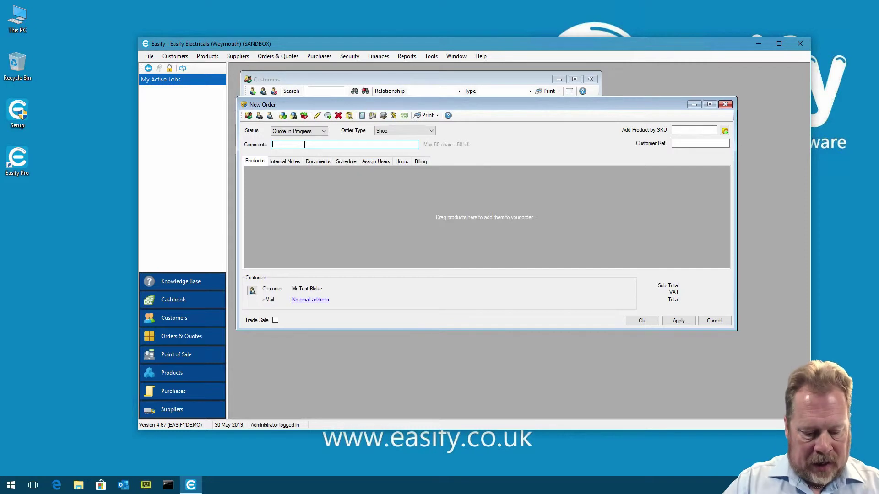
type("Test Order")
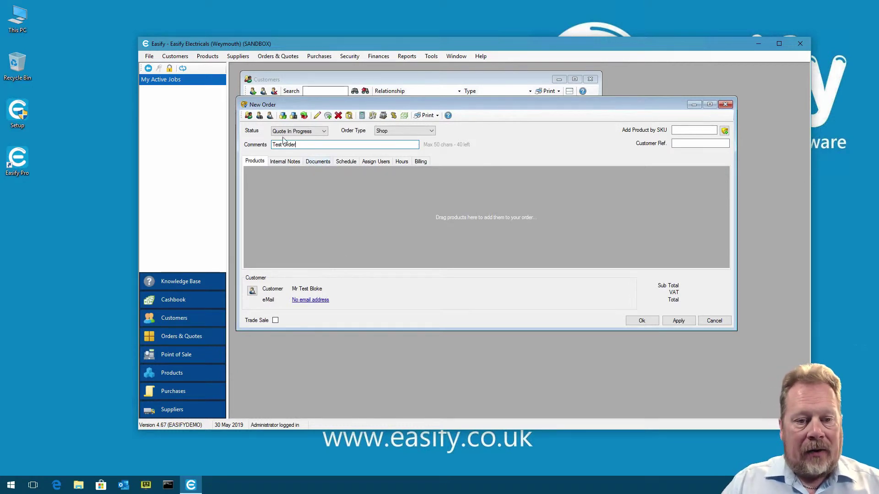
left_click(294, 117)
Add an AAA Battery to order 100000 and save the order
left_click(353, 205)
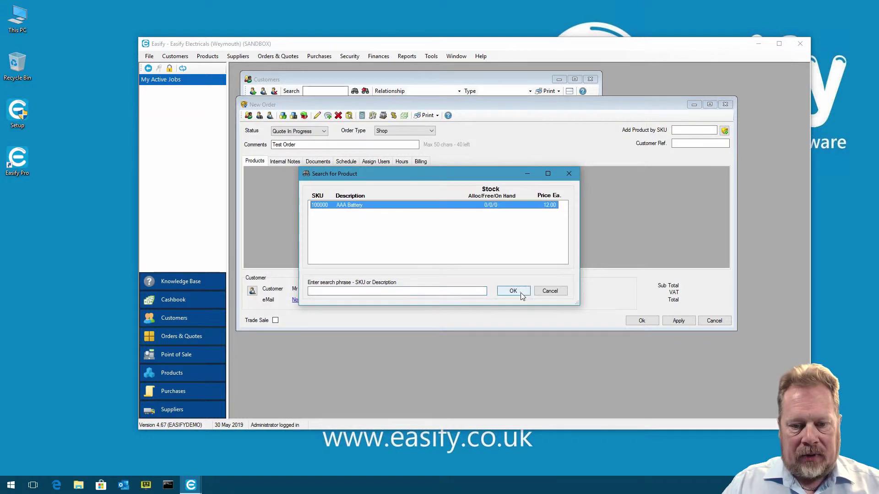
left_click(514, 291)
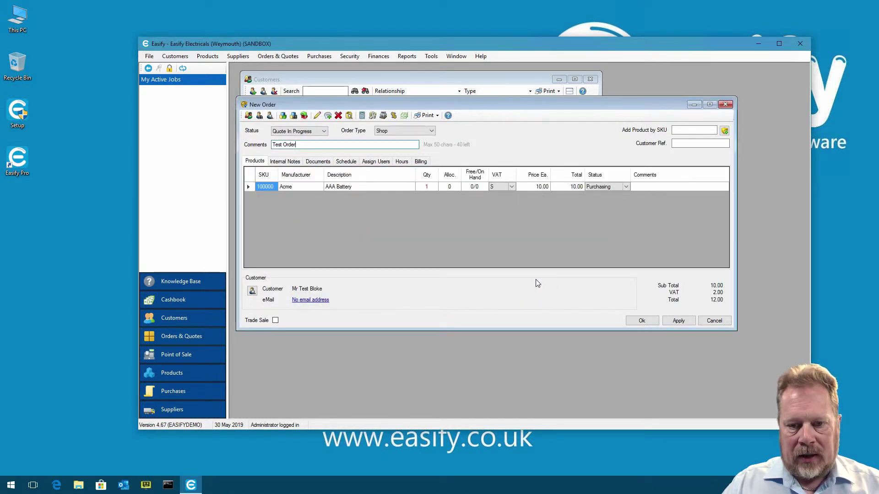
left_click(679, 321)
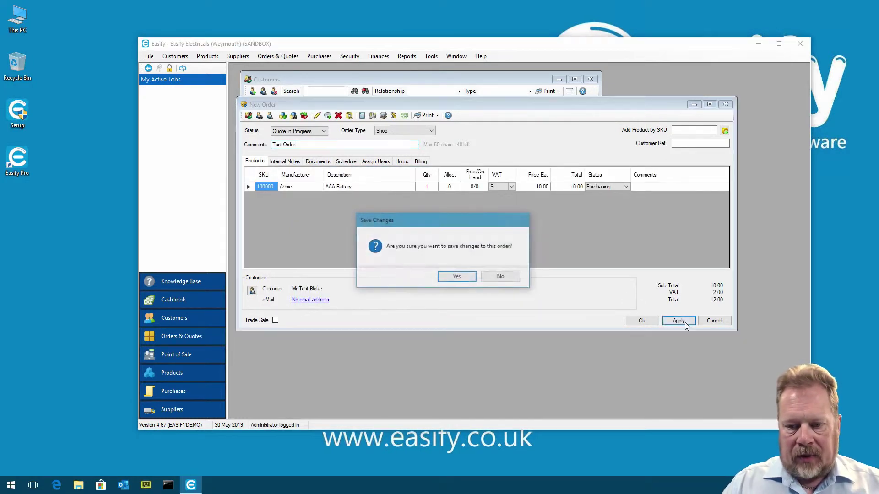
left_click(458, 277)
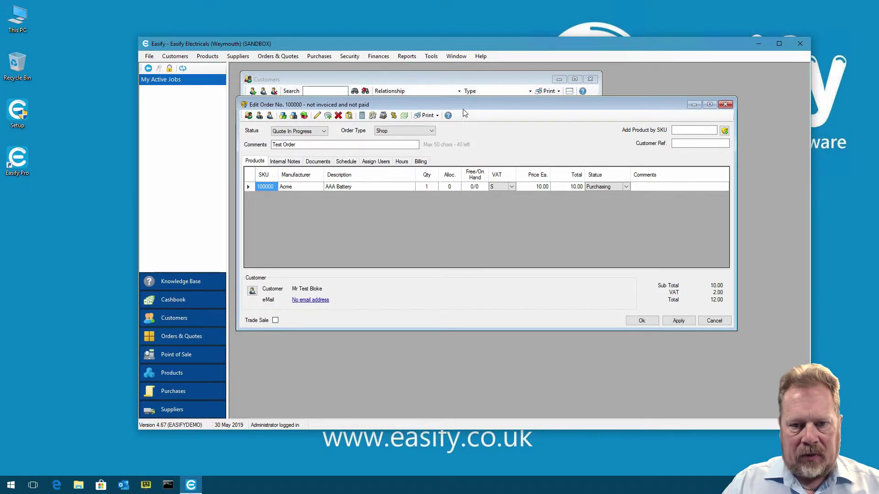
Change the order status to In Progress and save the change
left_click(324, 130)
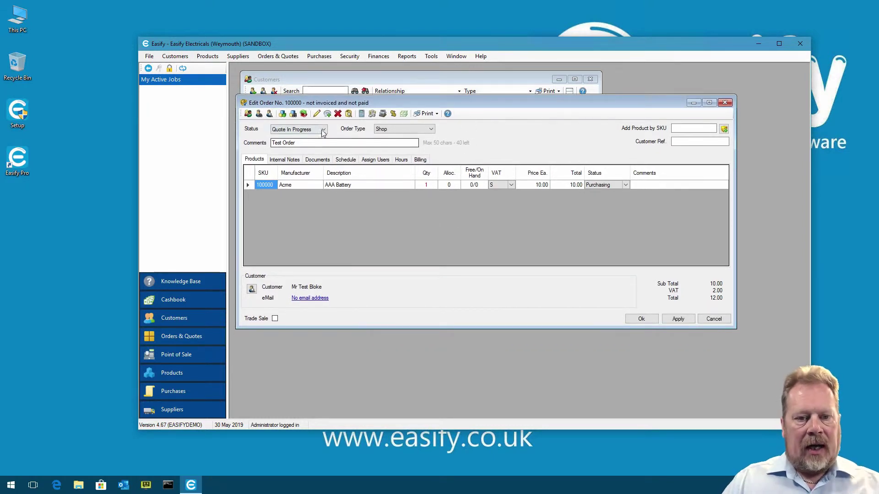
left_click(293, 173)
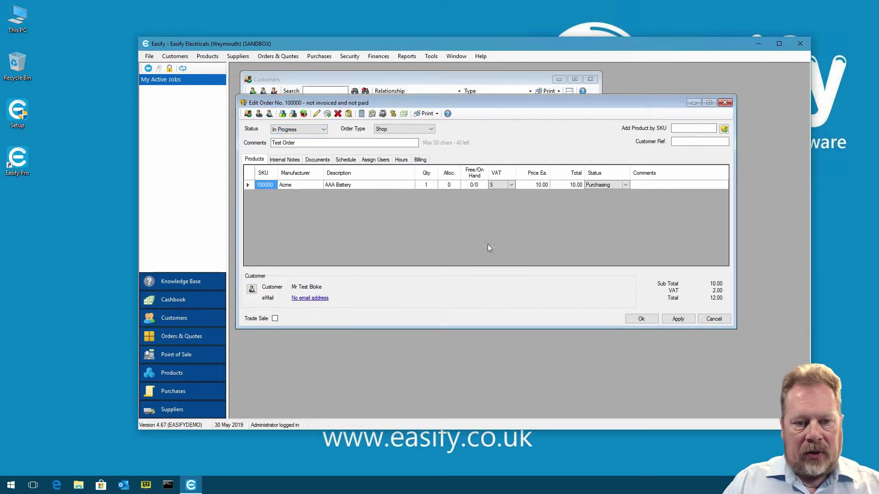
left_click(669, 317)
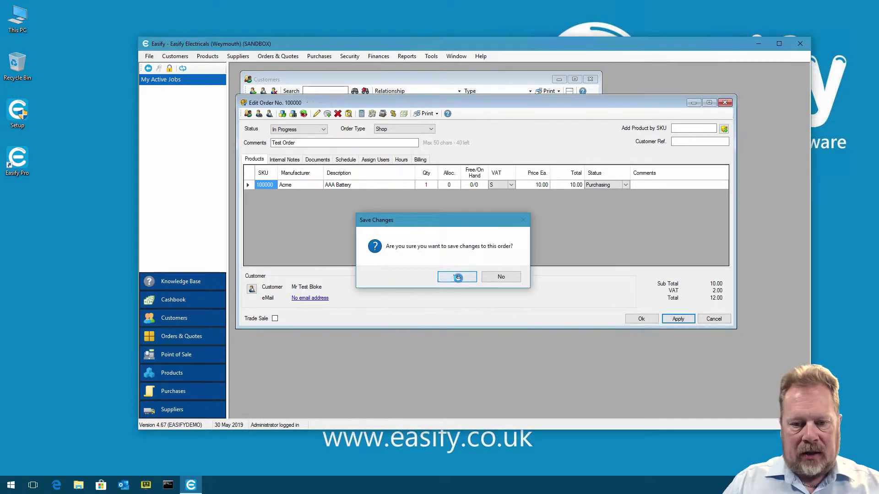
left_click(450, 276)
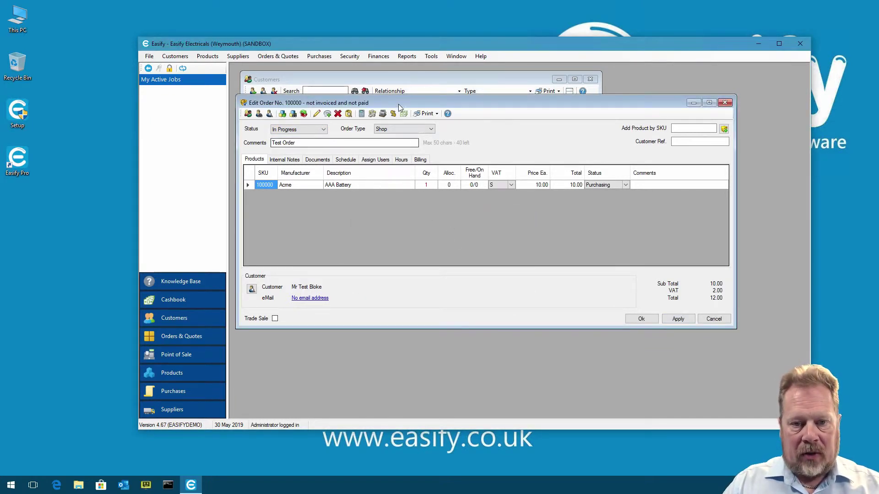
left_click(429, 185)
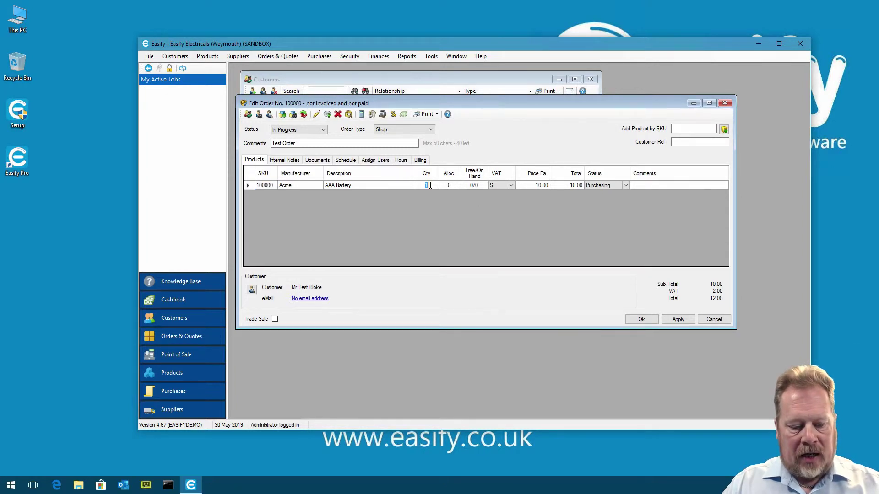
Set the AAA Battery quantity to 20 and save order 100000 at 240.00 total
left_click(455, 184)
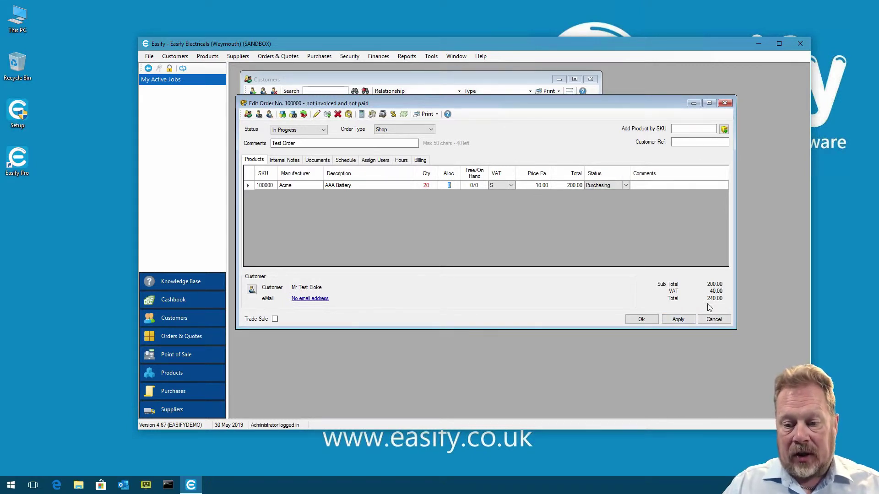
left_click(681, 319)
left_click(472, 276)
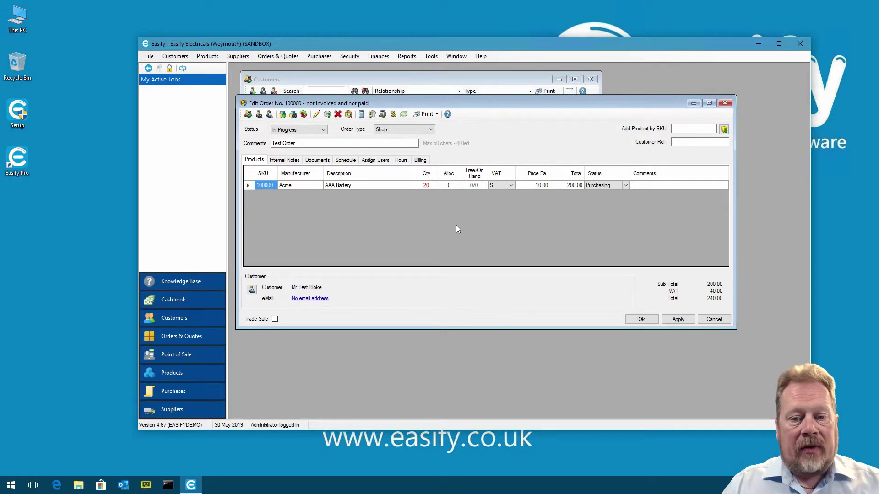
Tick Invoiced in order 100000's billing details and confirm invoicing the customer
left_click(421, 161)
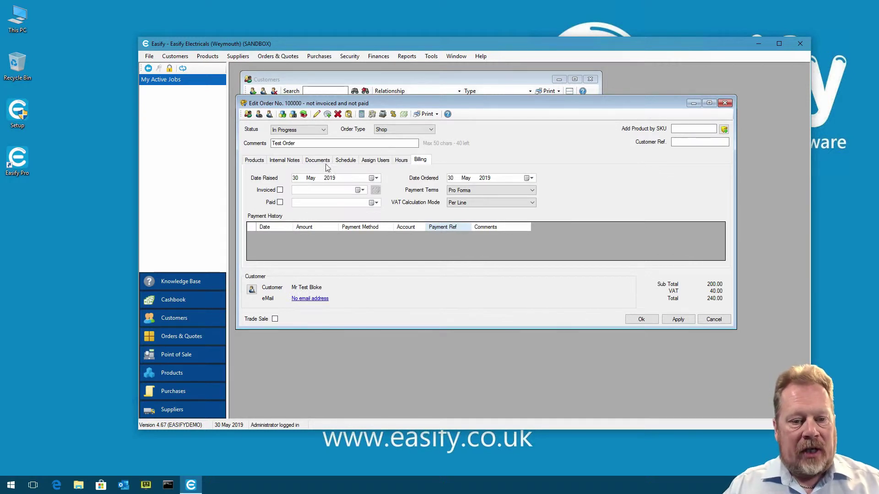
left_click(280, 190)
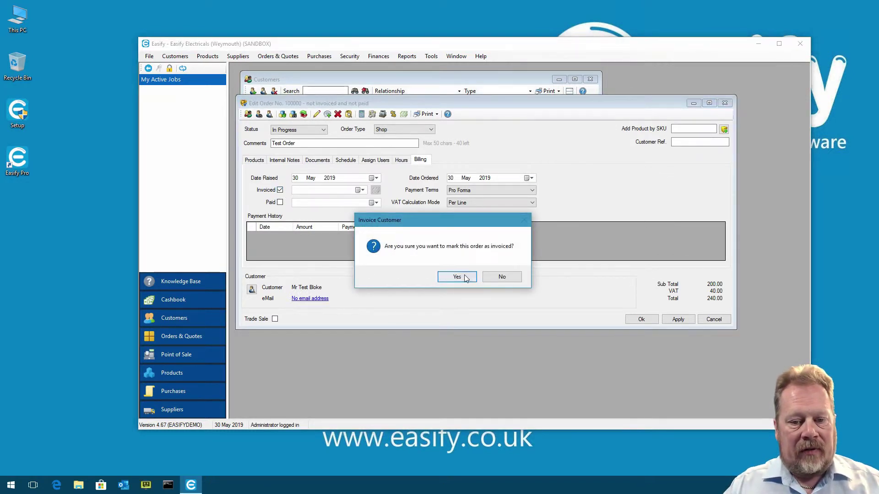
left_click(457, 277)
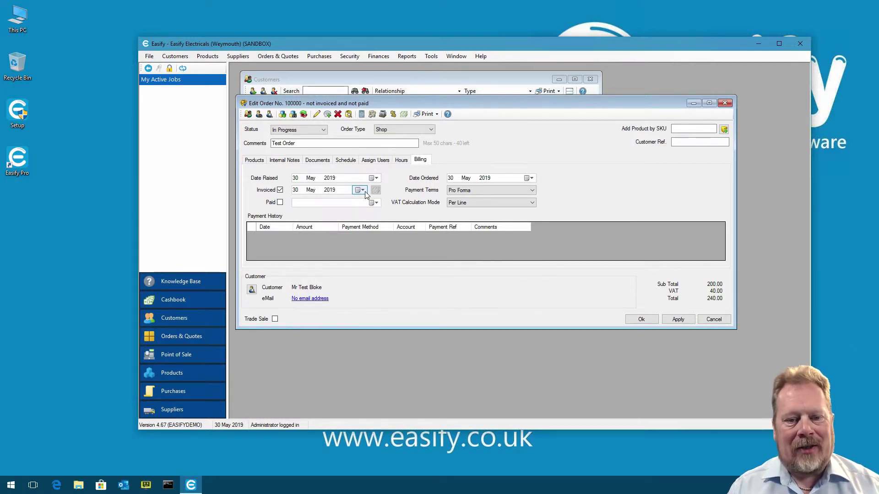
Backdate order 100000's invoiced date to 01 April 2017, then save and close it
left_click(364, 192)
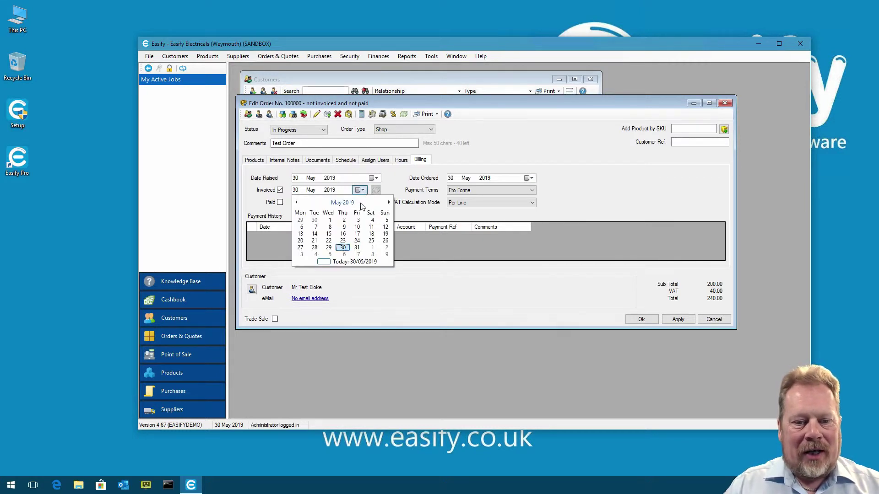
left_click(352, 203)
left_click(343, 202)
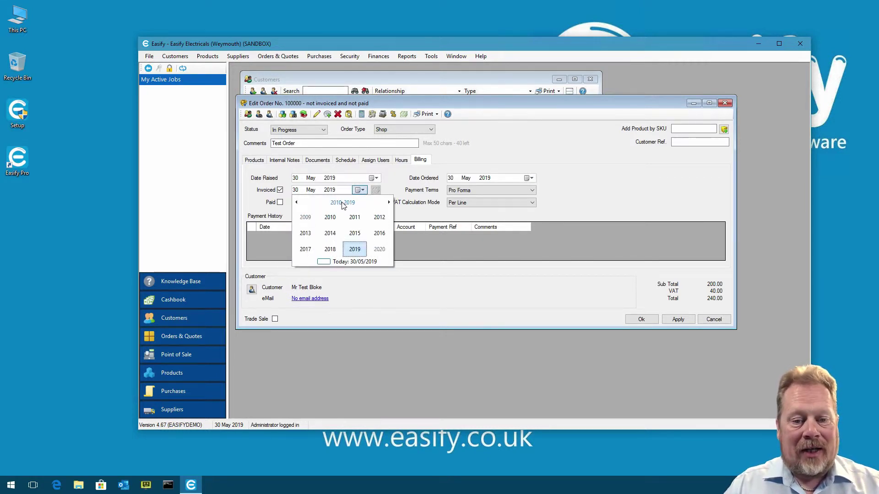
left_click(306, 251)
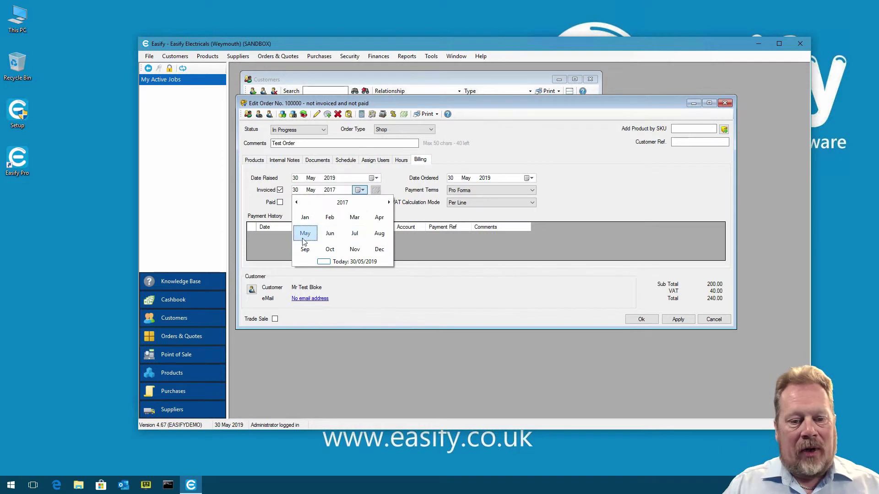
left_click(379, 217)
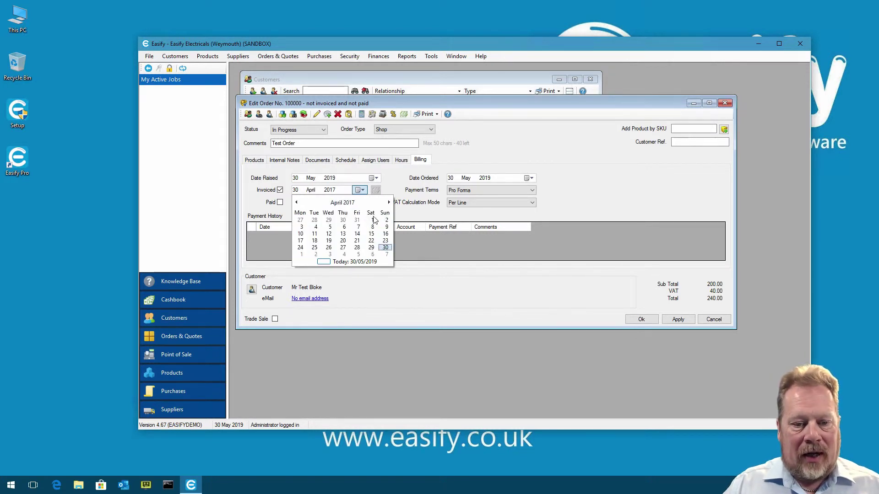
left_click(365, 221)
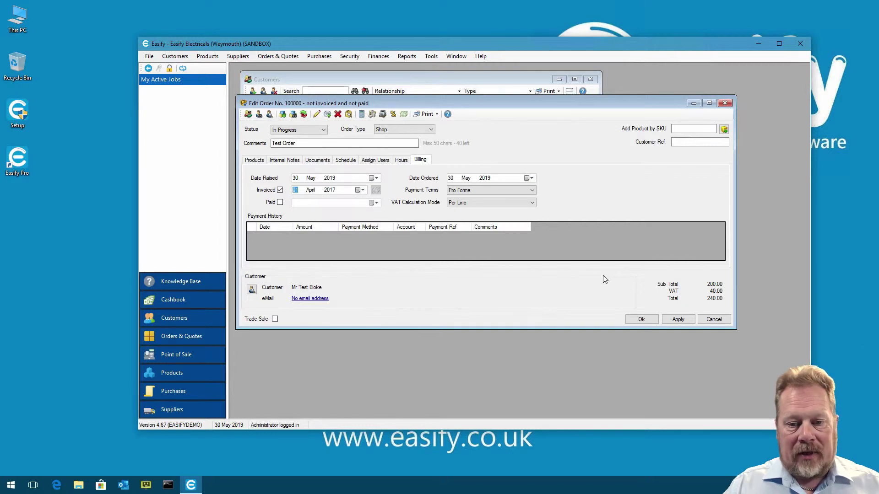
left_click(641, 320)
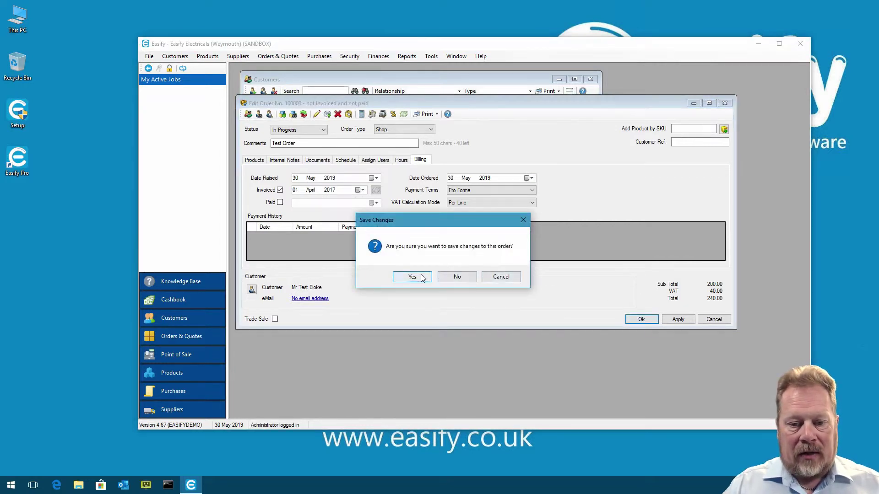
left_click(412, 277)
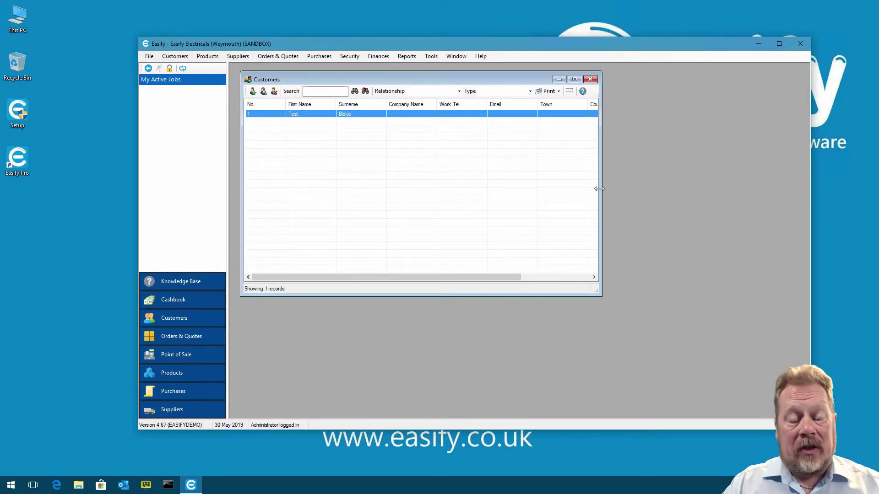
Widen and reposition the Customers list, then close it
left_click_drag(599, 189, 692, 189)
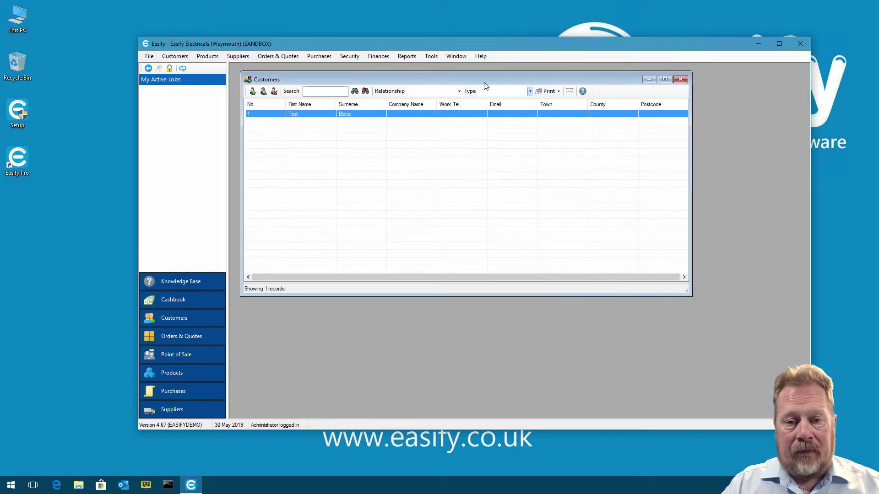
left_click_drag(483, 79, 477, 77)
left_click(671, 78)
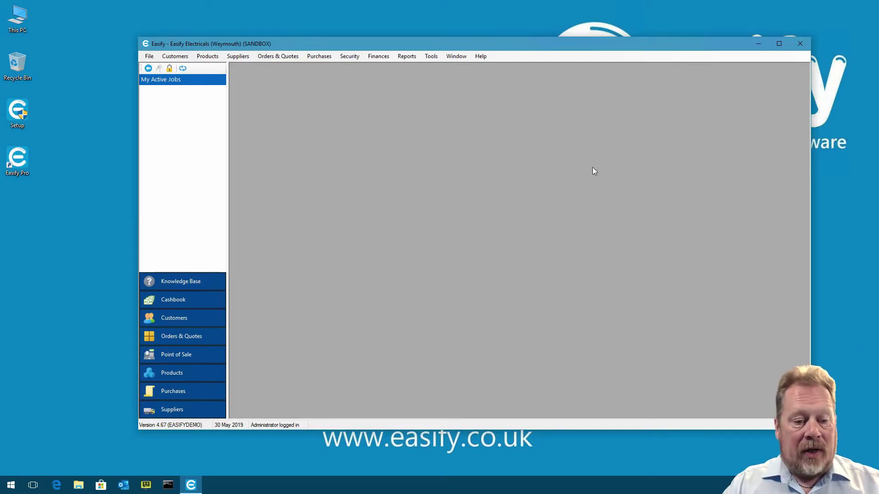
From the Purchases list, start a new purchase keeping 500000 as the first purchase number
left_click(191, 392)
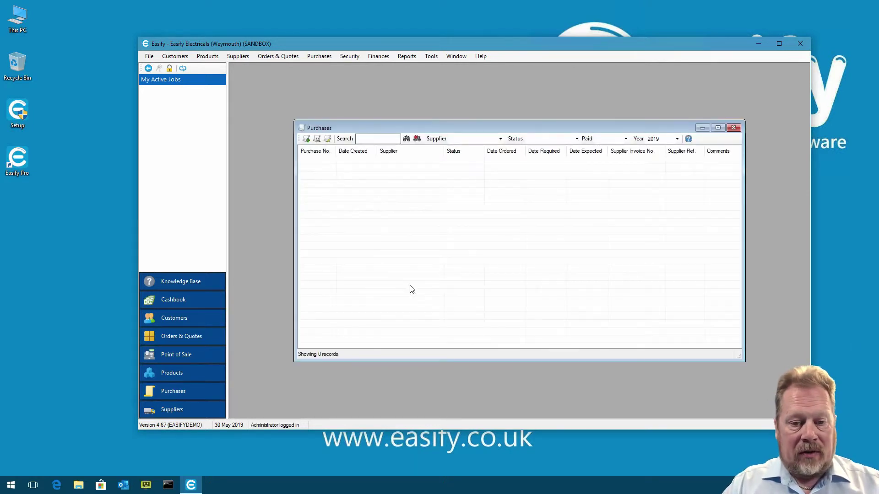
left_click_drag(429, 129, 405, 101)
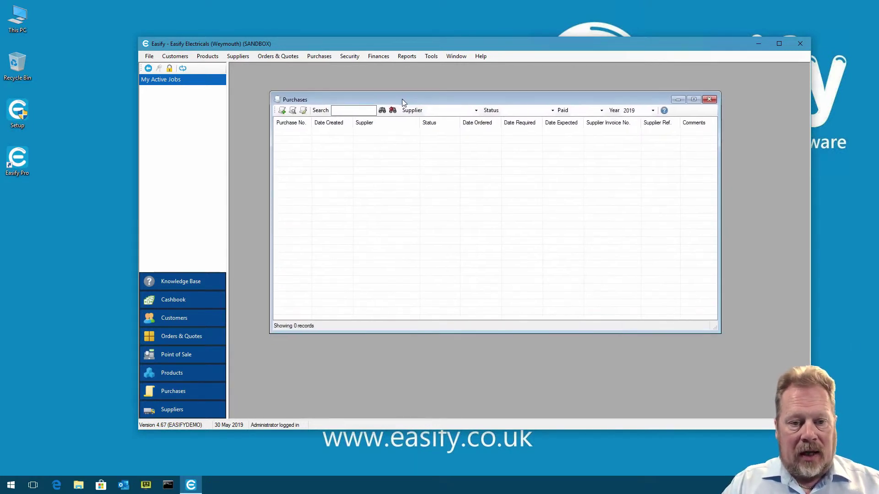
left_click(282, 110)
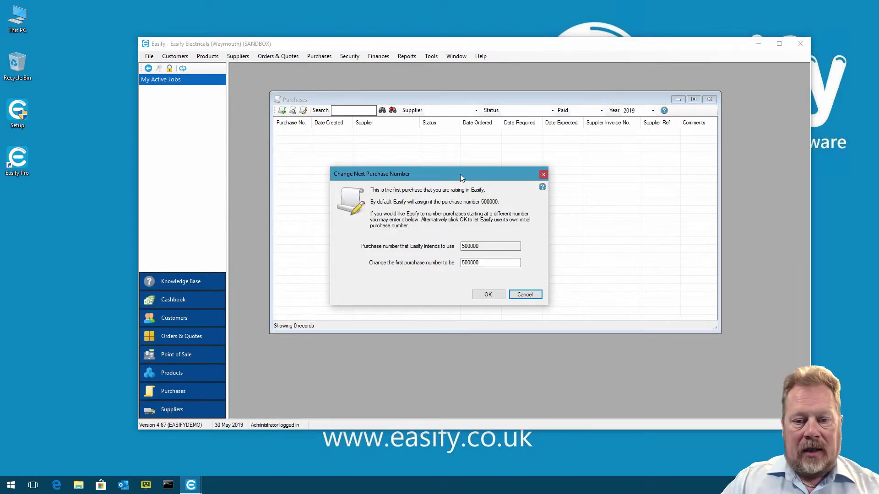
left_click_drag(460, 174, 460, 155)
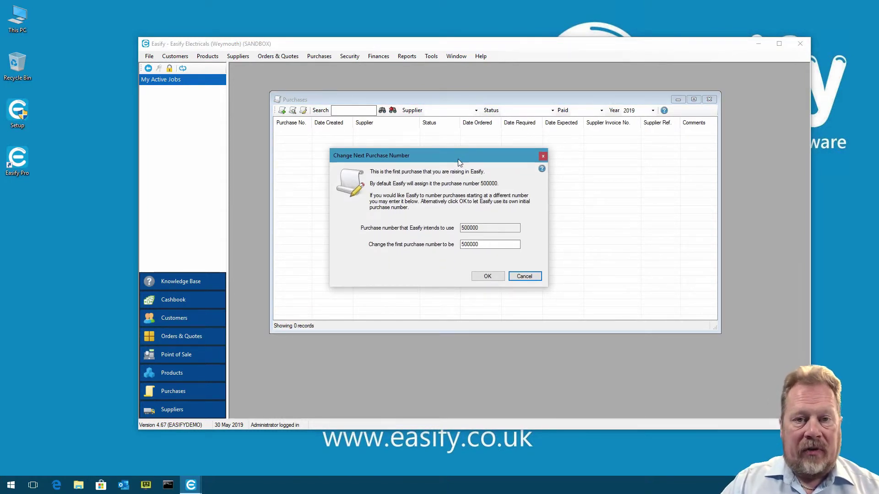
left_click(478, 246)
left_click(488, 276)
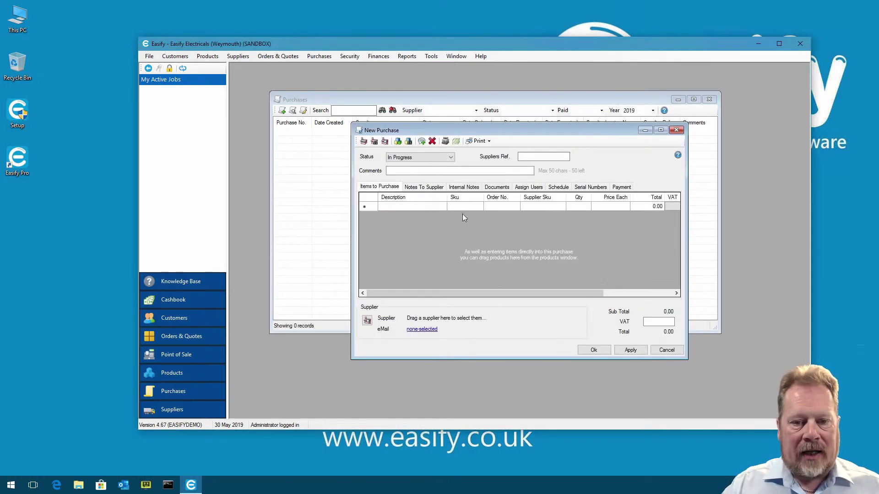
Enter the purchase comment 'Products for stock'
left_click_drag(465, 135, 411, 99)
left_click(386, 134)
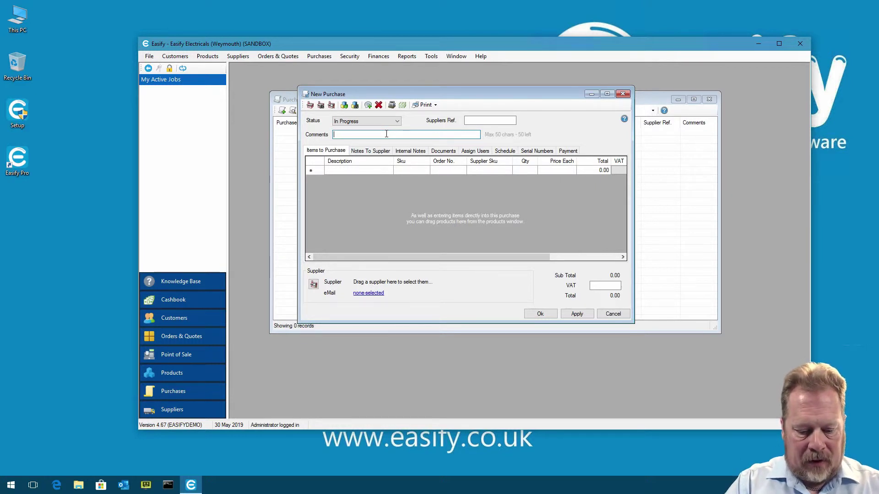
type("Produ")
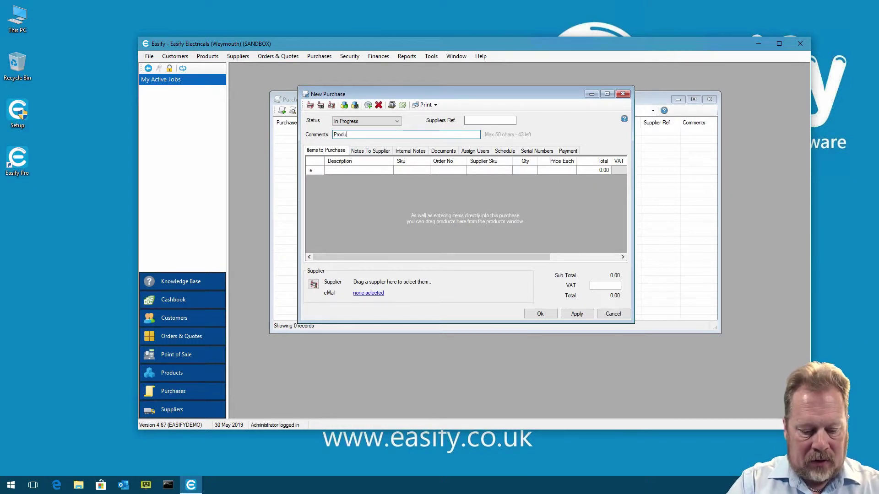
type("cts for stoc")
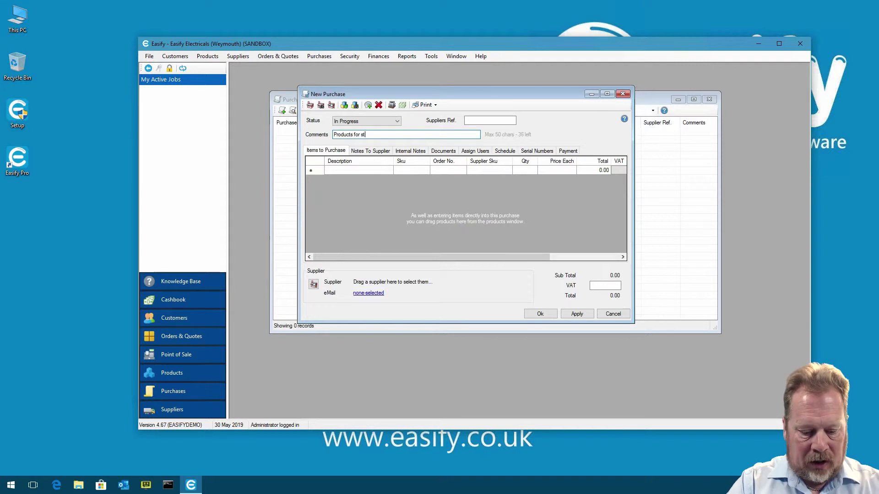
left_click_drag(403, 94, 363, 156)
left_click_drag(592, 213, 720, 213)
left_click_drag(397, 150, 400, 144)
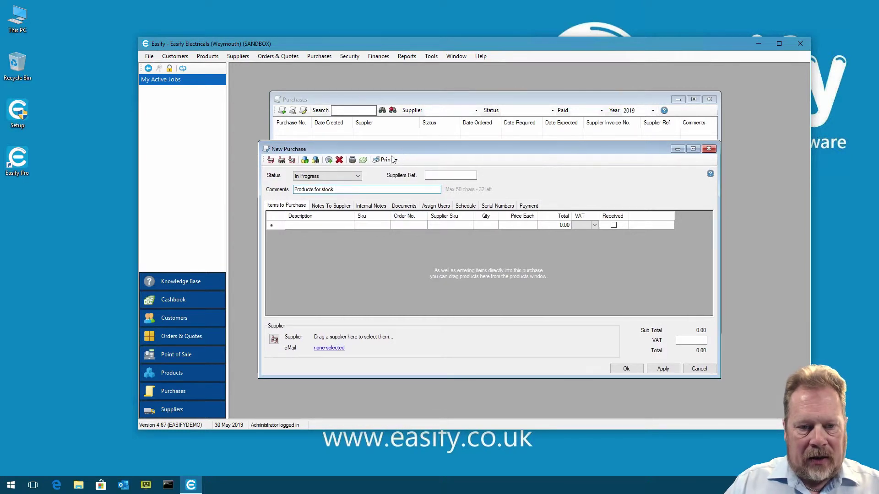
Choose Ace Supplies as the supplier and save the purchase as 500000
left_click(281, 160)
left_click(366, 214)
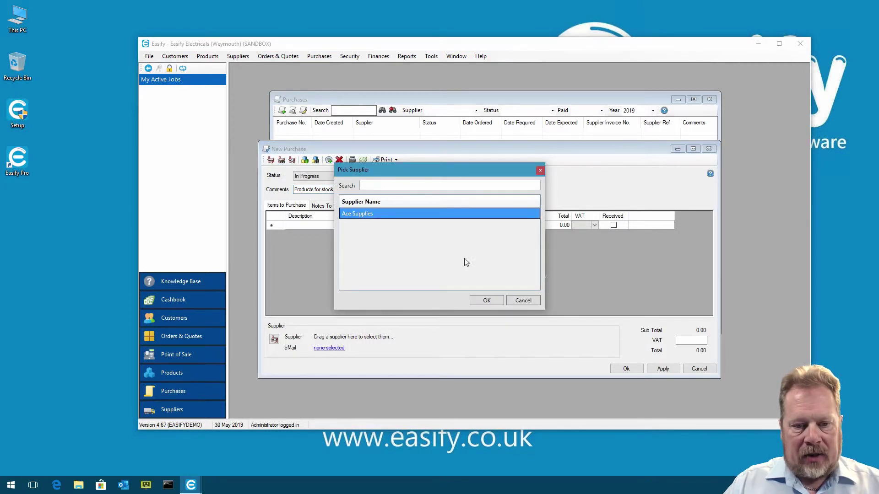
left_click(487, 300)
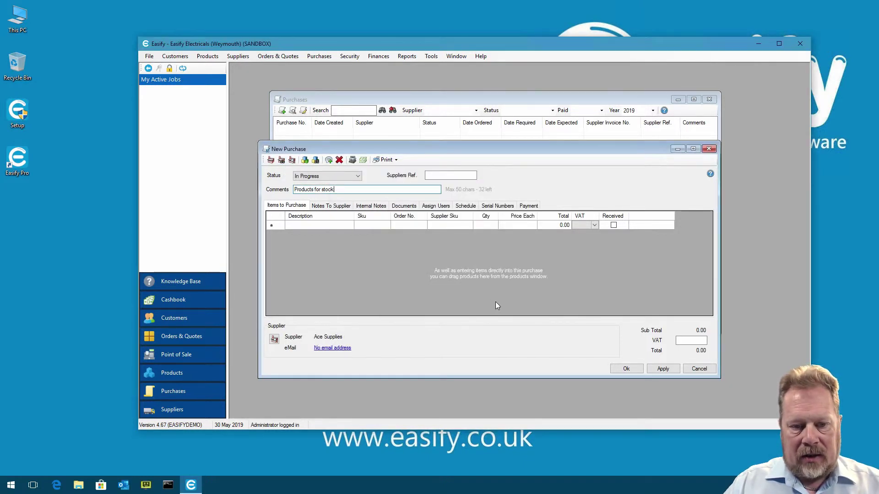
left_click(667, 369)
left_click(467, 277)
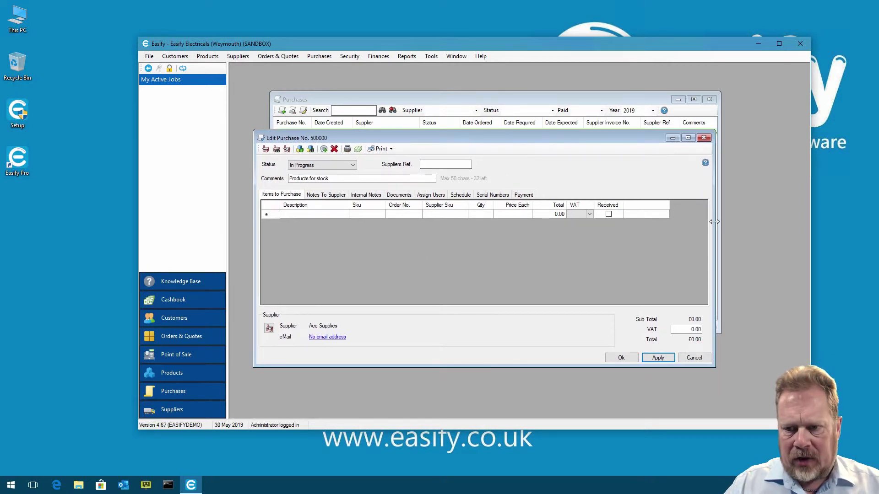
left_click_drag(718, 226, 736, 226)
Add 10 AAA Batteries at 5.00 each to purchase 500000, totalling 60.00 including 10.00 VAT
left_click_drag(497, 139, 494, 138)
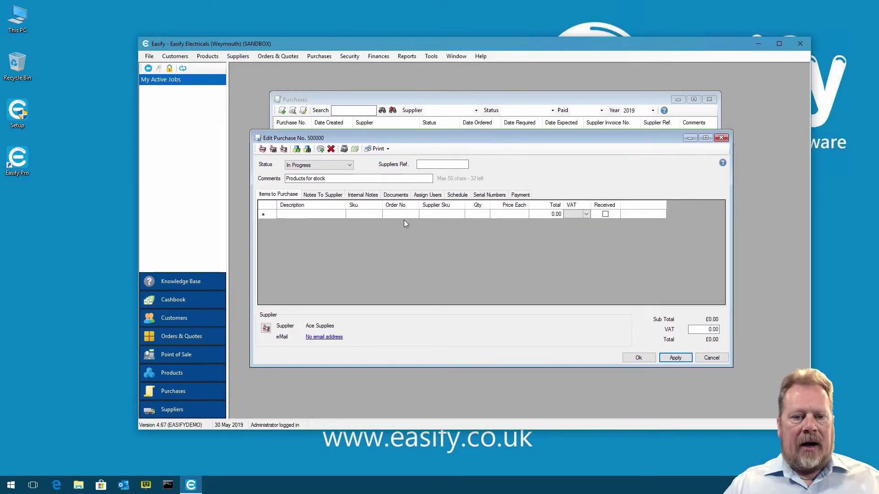
left_click(307, 149)
left_click(368, 205)
left_click(513, 291)
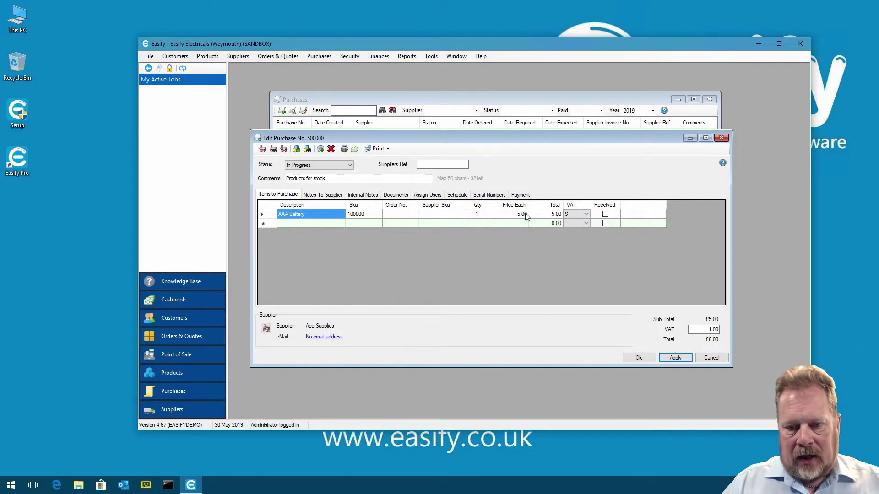
left_click(485, 218)
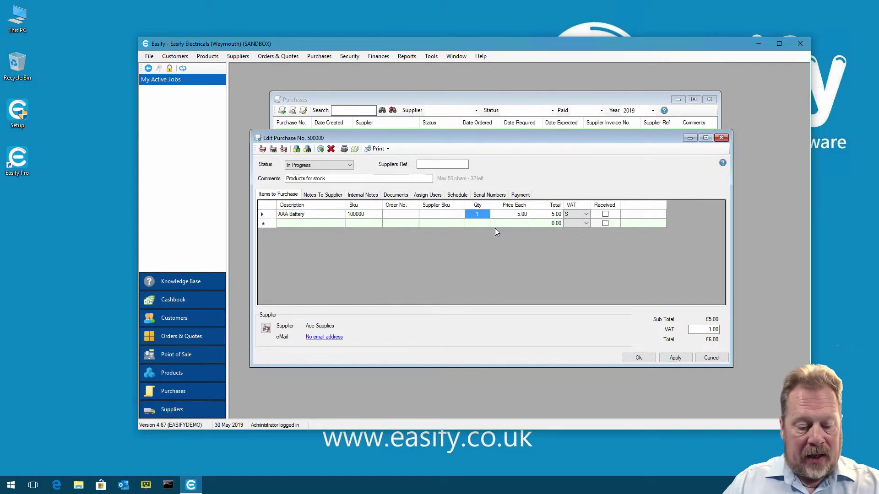
type("10")
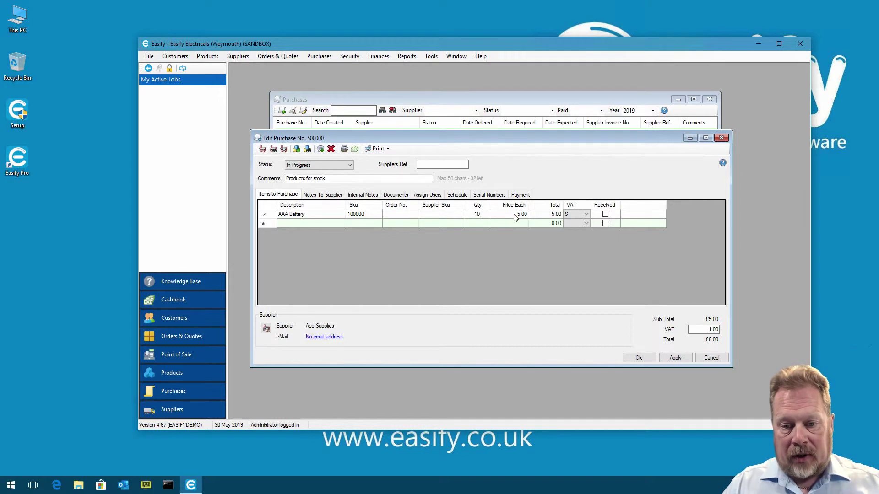
left_click(514, 214)
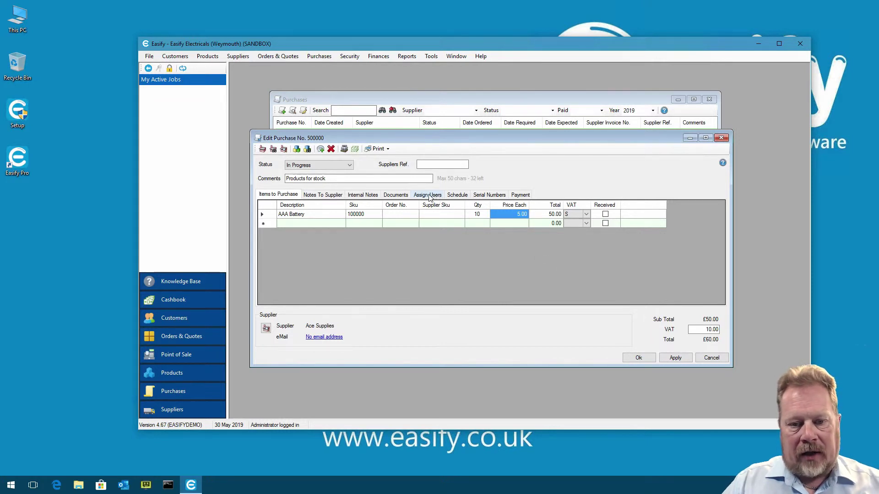
left_click(460, 195)
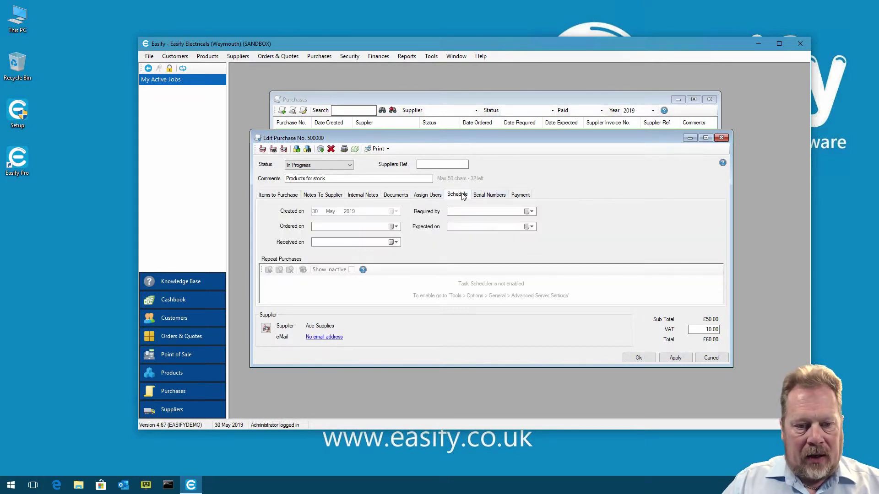
Set the supplier invoice date to 01 April 2017 and save purchase 500000
left_click(520, 195)
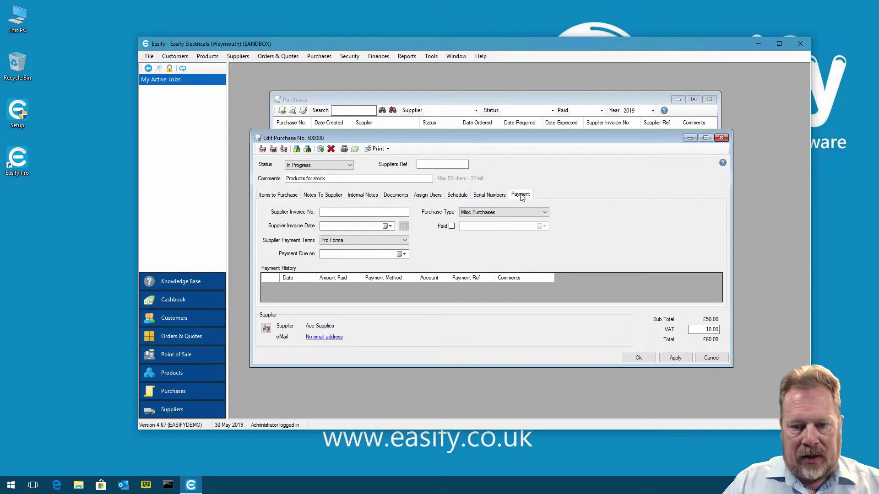
left_click(391, 226)
left_click(370, 239)
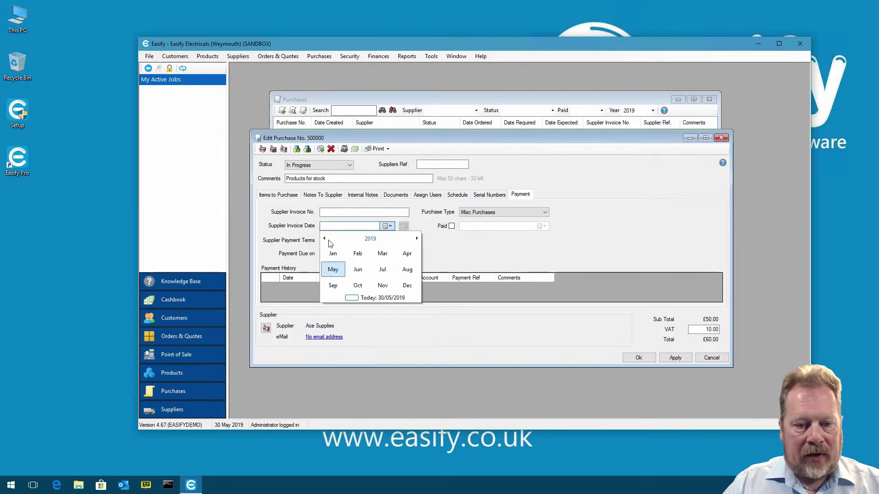
left_click(370, 239)
left_click(338, 285)
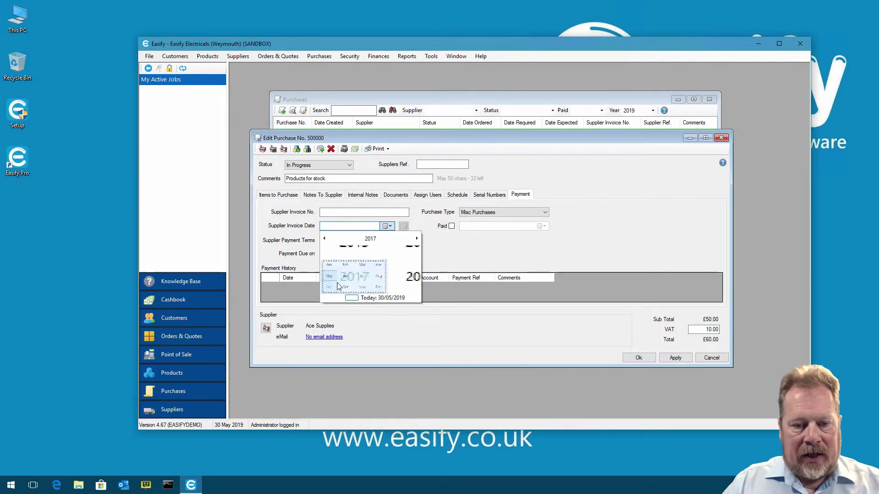
left_click(407, 253)
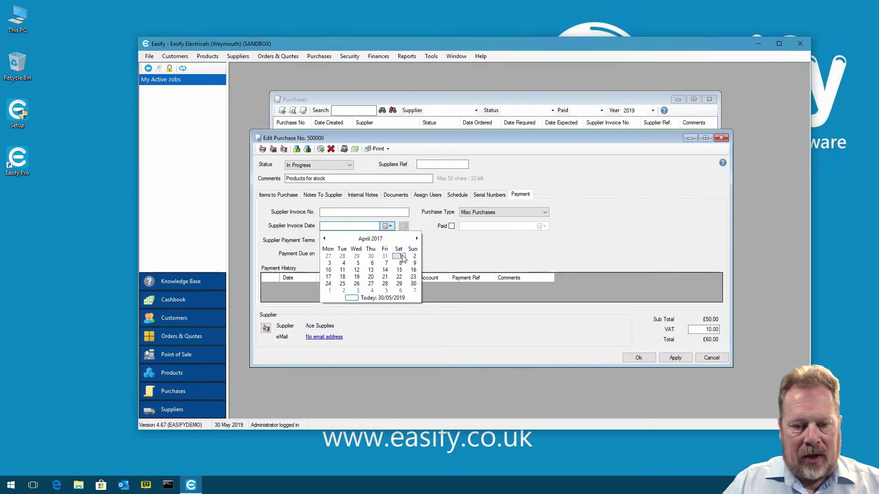
left_click(403, 259)
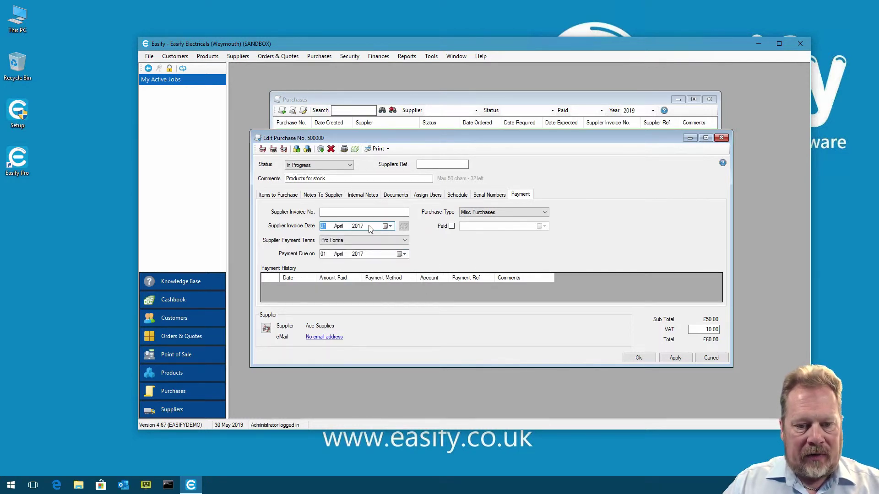
left_click(682, 358)
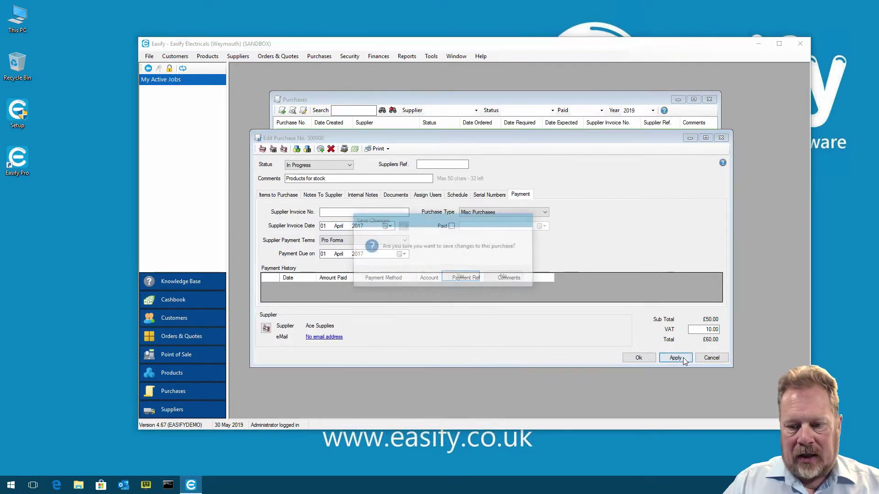
key("Return")
Close purchase 500000, then rearrange and close the Purchases list window
left_click(639, 358)
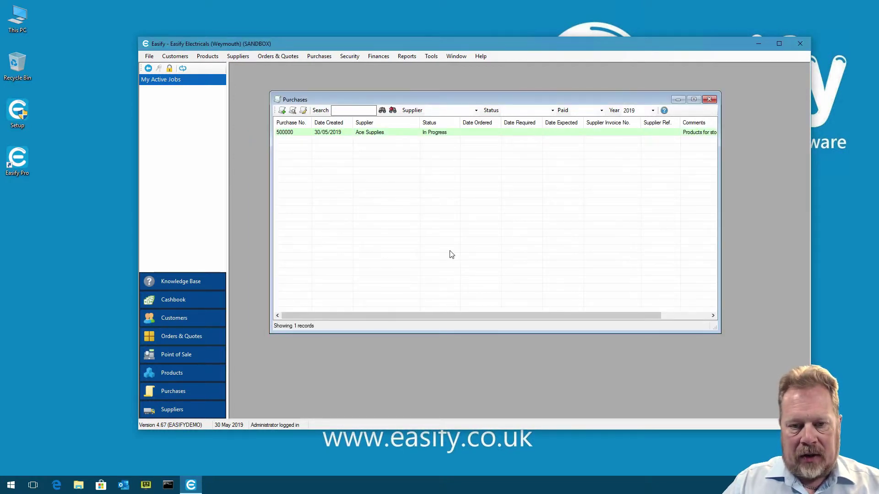
left_click_drag(491, 97, 481, 94)
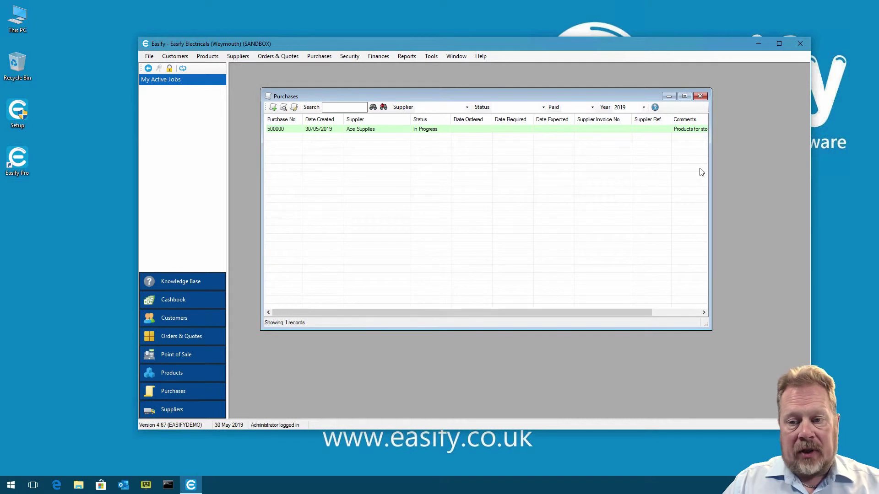
left_click_drag(711, 169, 767, 170)
left_click_drag(566, 98, 552, 96)
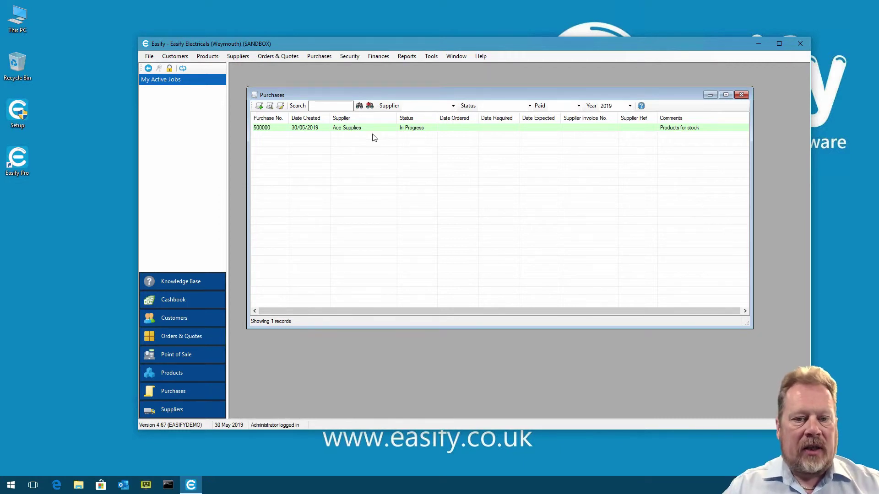
left_click_drag(424, 97, 421, 94)
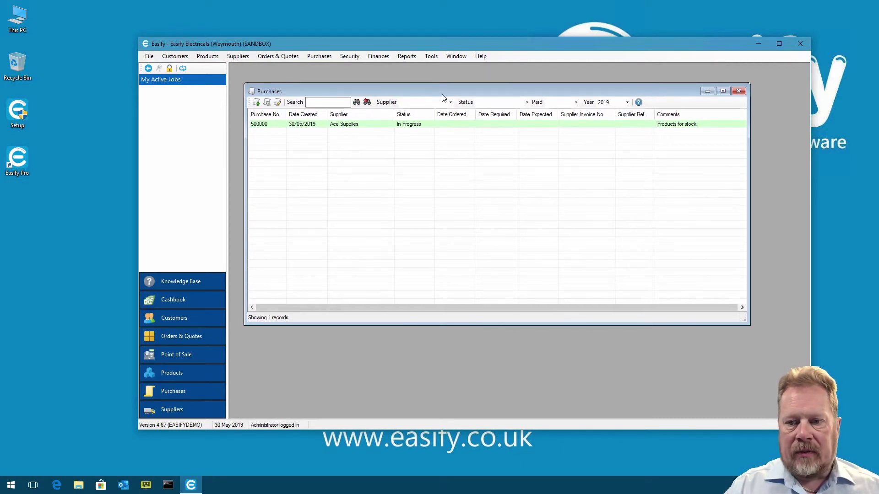
left_click(738, 91)
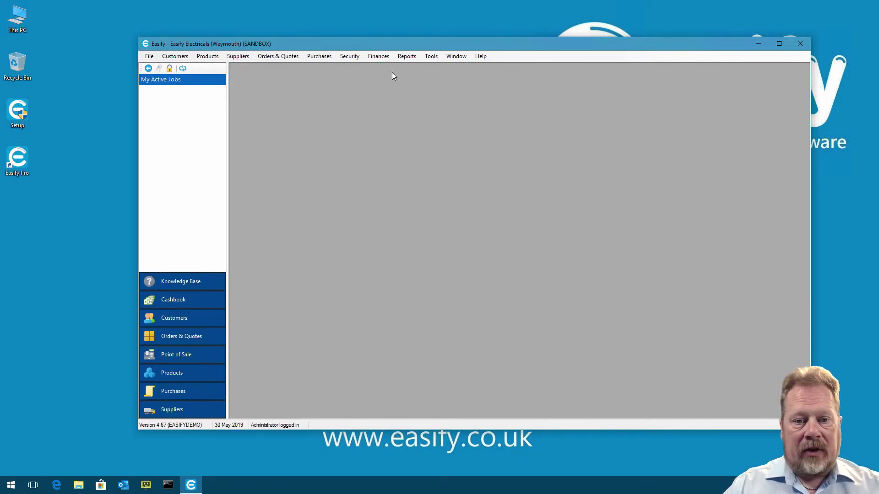
left_click(386, 56)
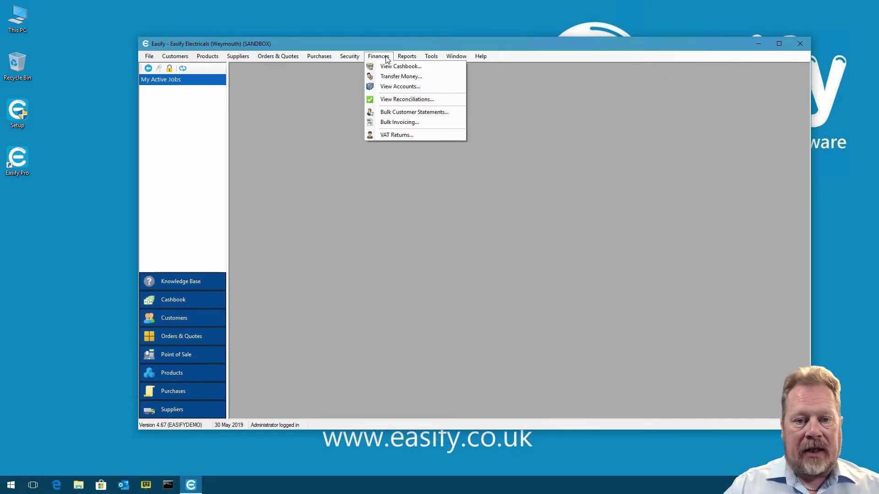
left_click(407, 135)
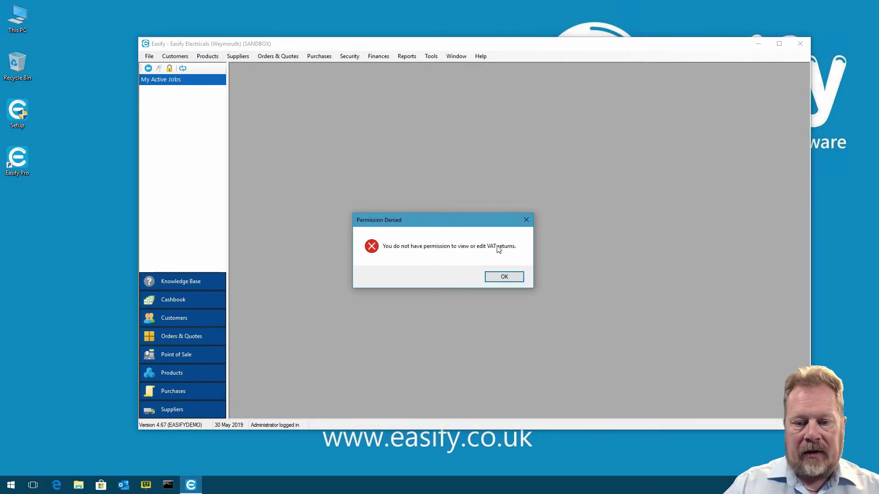
left_click(504, 277)
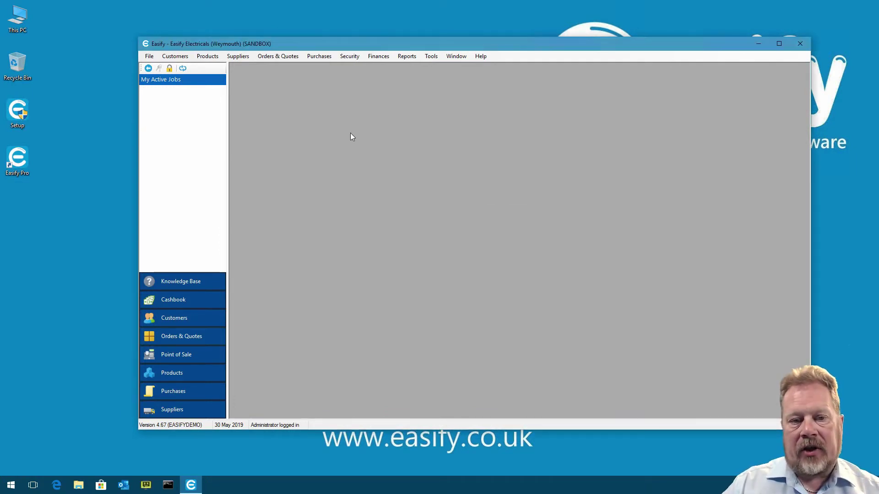
Open the Administrator user's settings from Security > Manage Users and enlarge the window
left_click(349, 56)
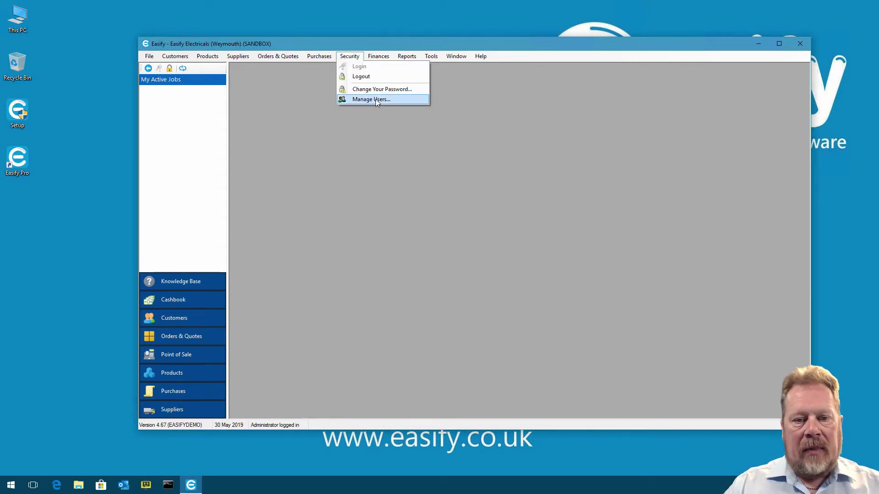
left_click(377, 101)
left_click(402, 209)
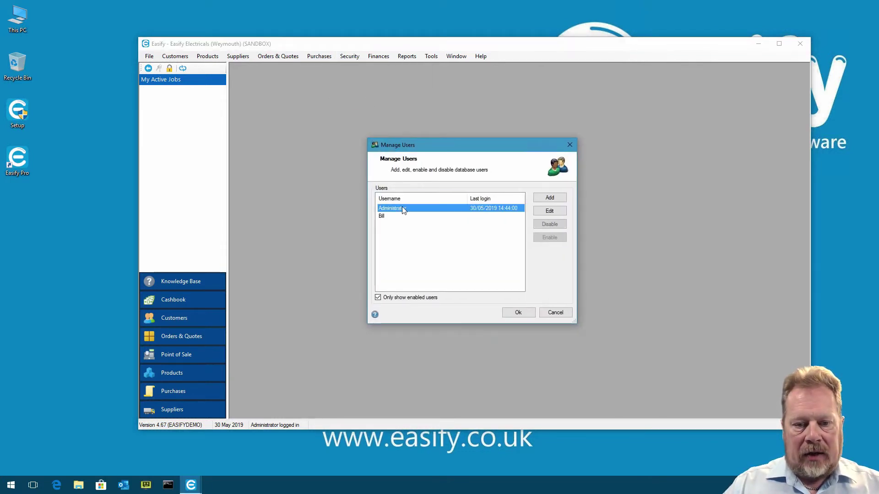
double_click(402, 208)
left_click_drag(429, 166, 410, 148)
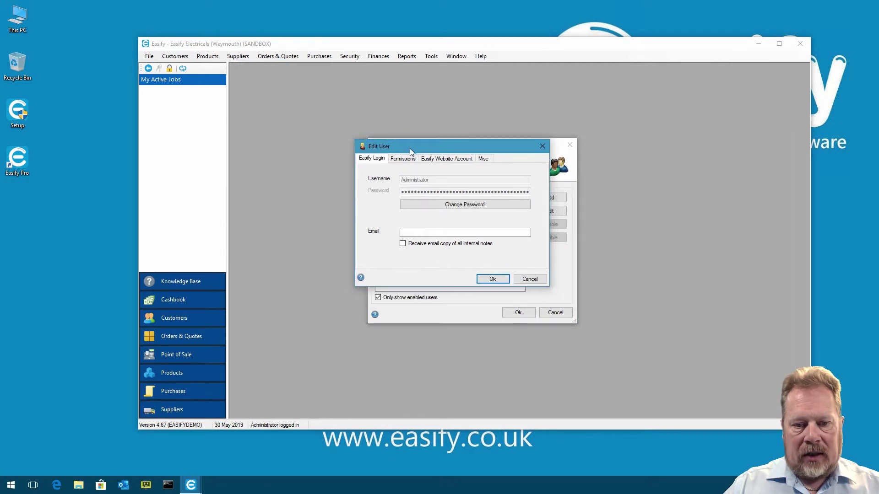
left_click_drag(548, 286, 604, 349)
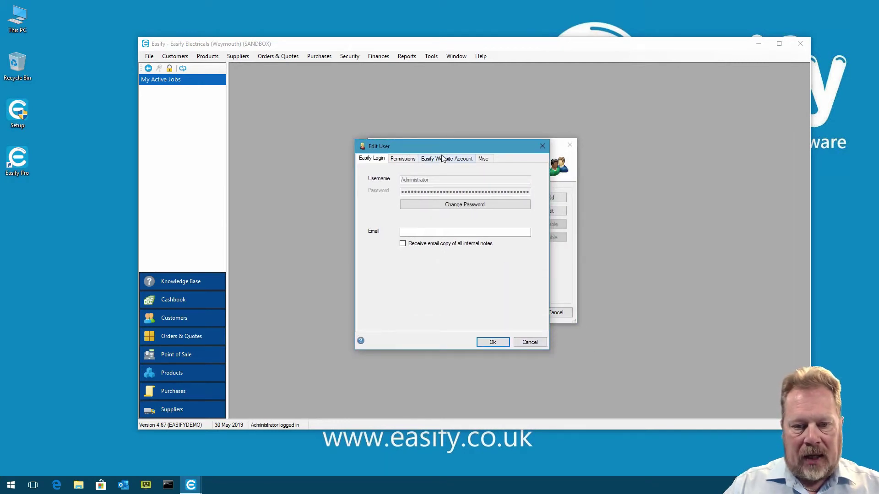
left_click_drag(446, 148, 451, 138)
Grant Administrator the create/view/edit VAT returns and submit-to-HMRC permissions and save
left_click(415, 151)
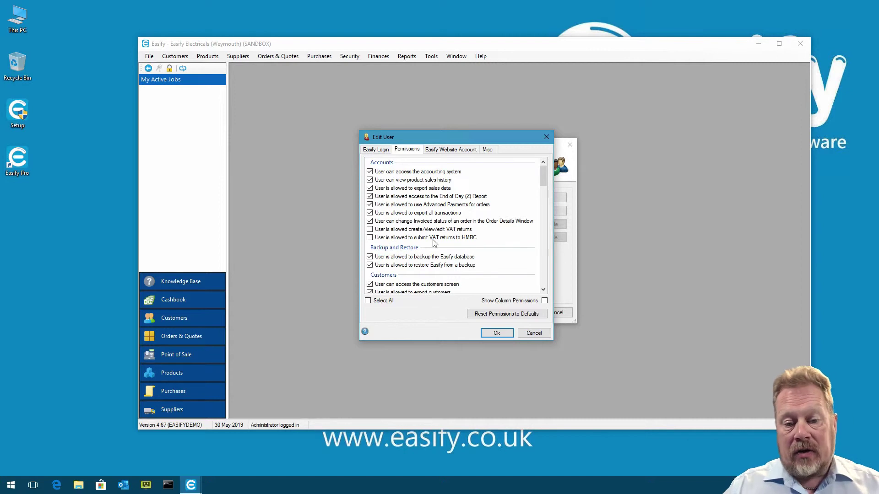
left_click(369, 230)
left_click(369, 237)
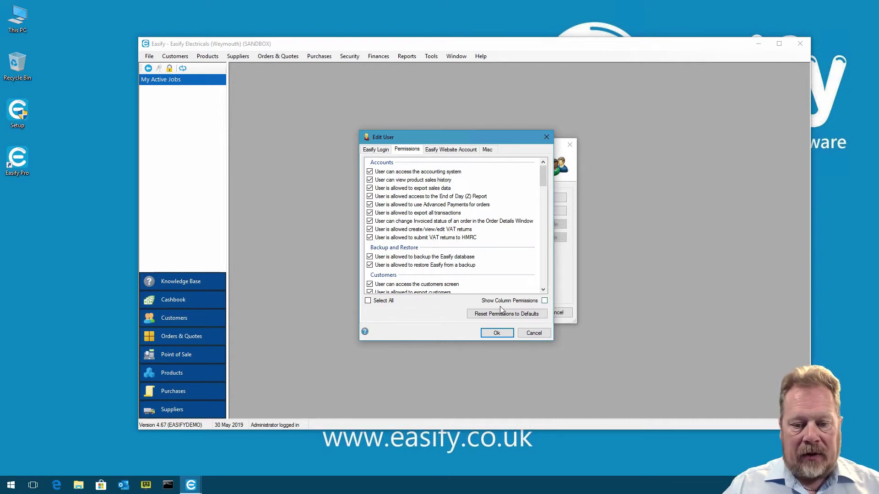
left_click(501, 333)
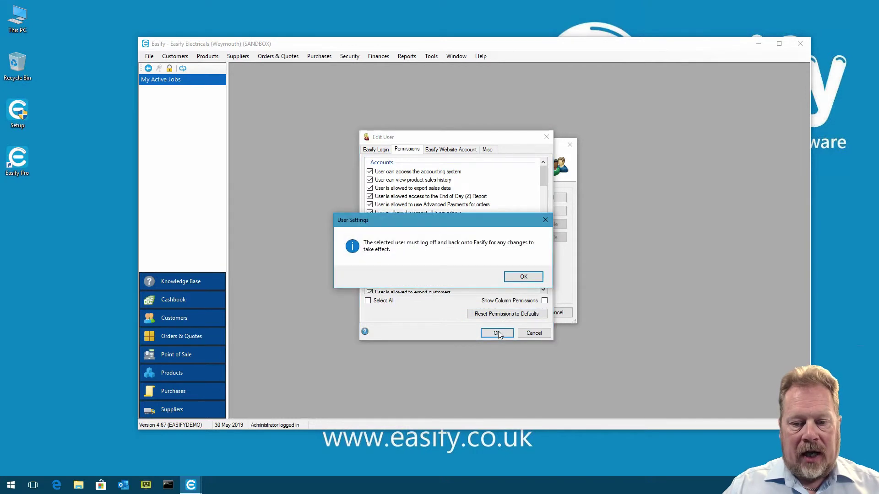
left_click(524, 278)
Close user management, log out of Easify, and log back in as Administrator with the password
left_click(520, 314)
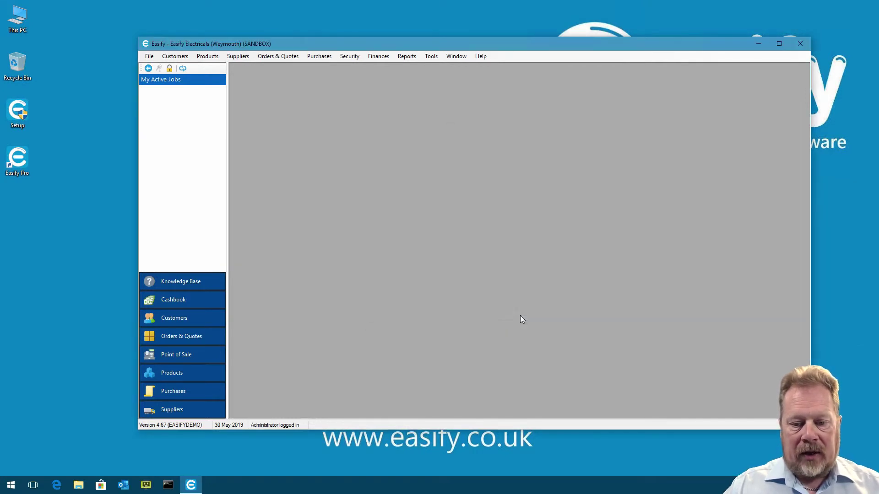
left_click(169, 69)
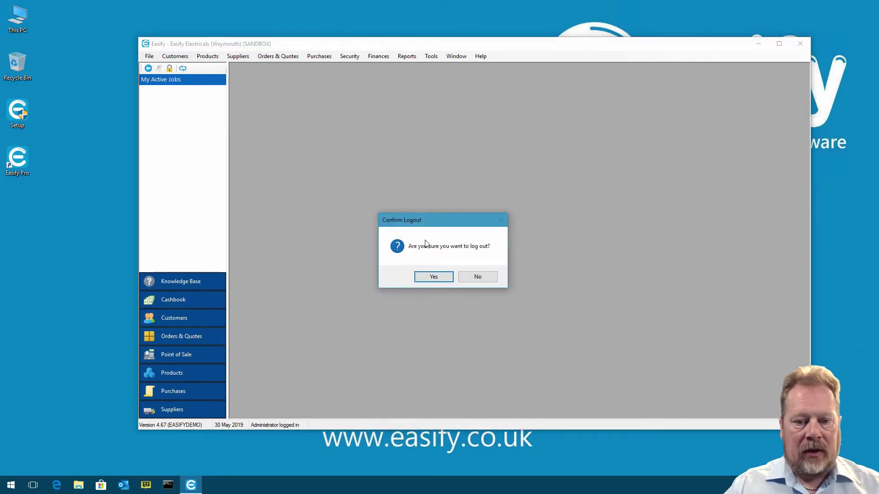
left_click(434, 276)
left_click(158, 68)
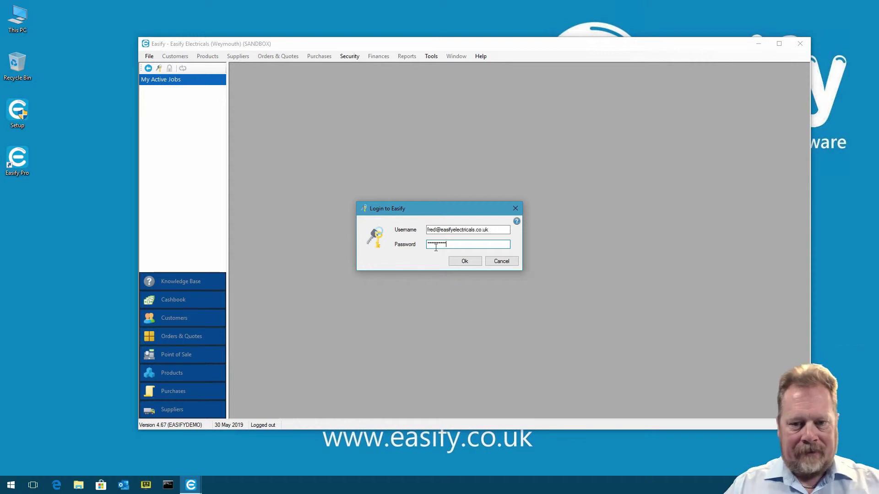
left_click(466, 261)
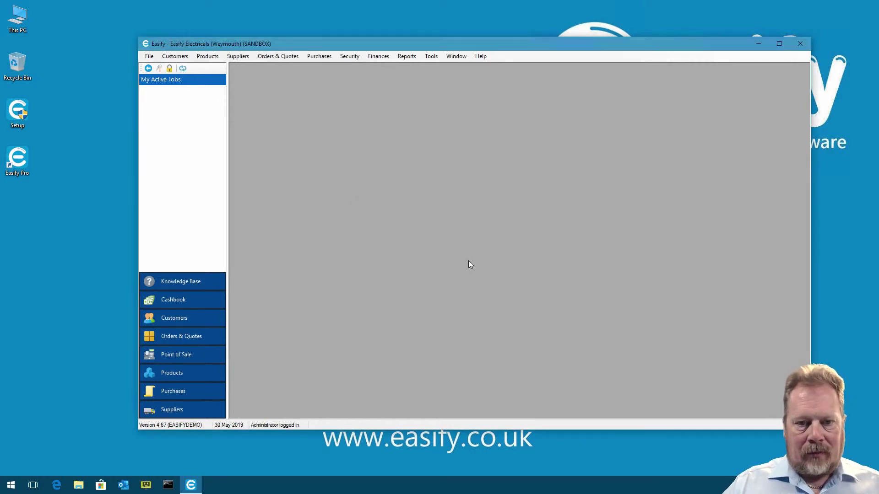
left_click(378, 56)
Open the VAT Returns list from Finances and enlarge its window
left_click(407, 136)
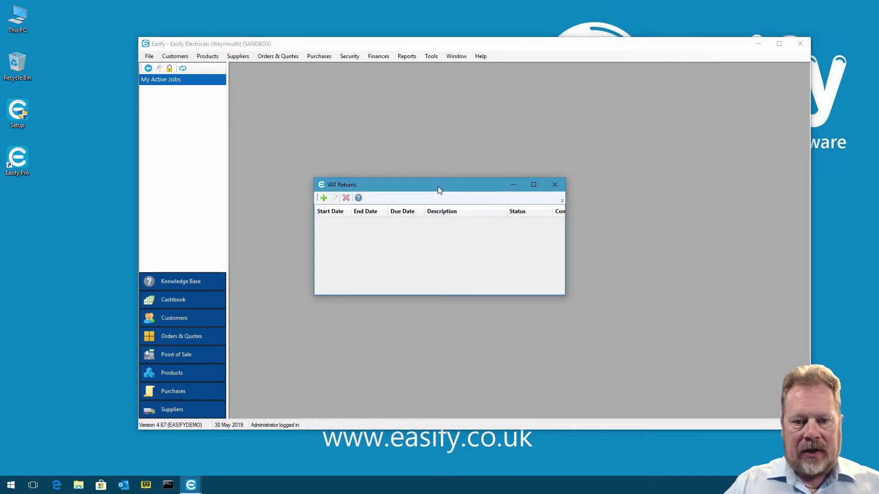
left_click_drag(438, 187, 432, 120)
left_click_drag(560, 230, 698, 253)
left_click_drag(519, 120, 508, 114)
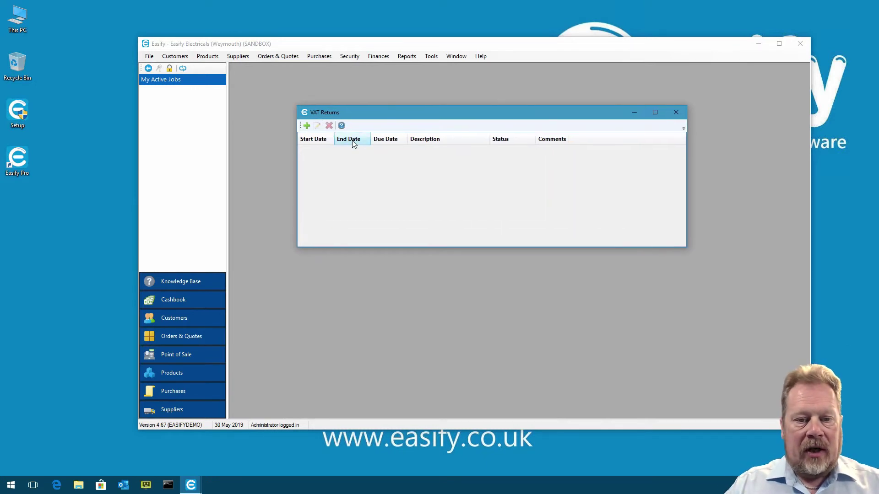
Add a new VAT return from HMRC for the 01-04-2017 to 30-06-2017 obligation
left_click(306, 125)
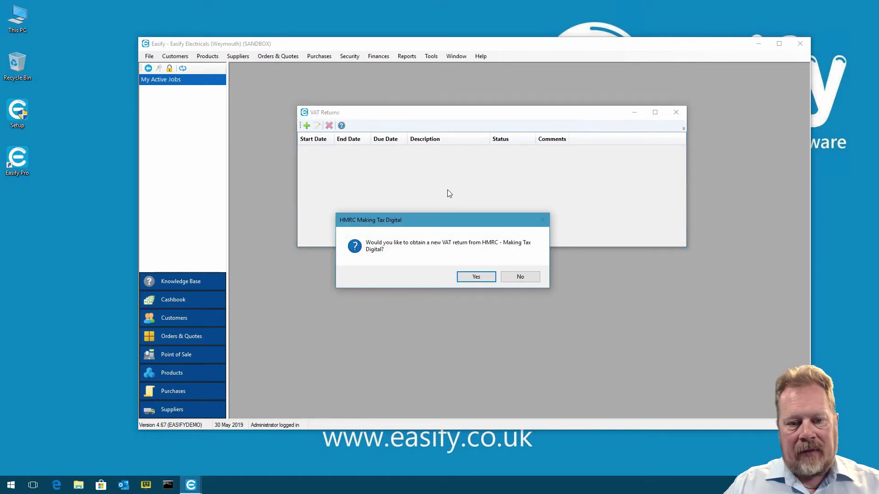
left_click_drag(448, 223, 455, 170)
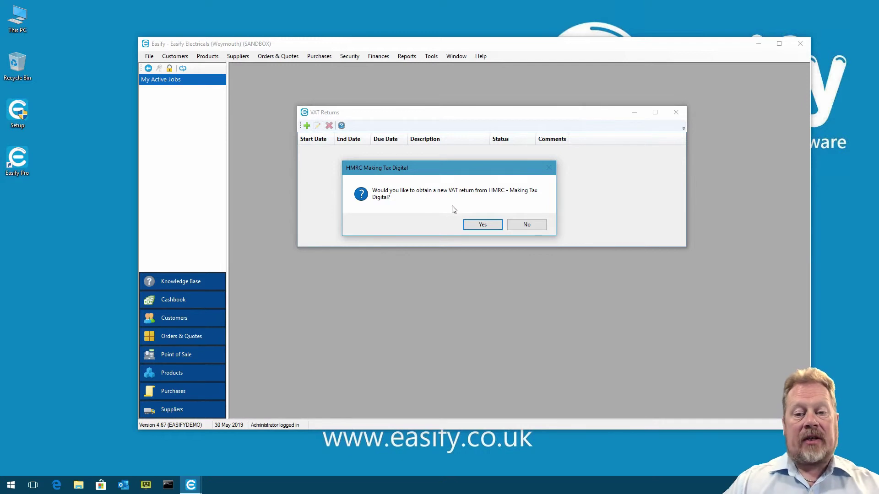
left_click(483, 224)
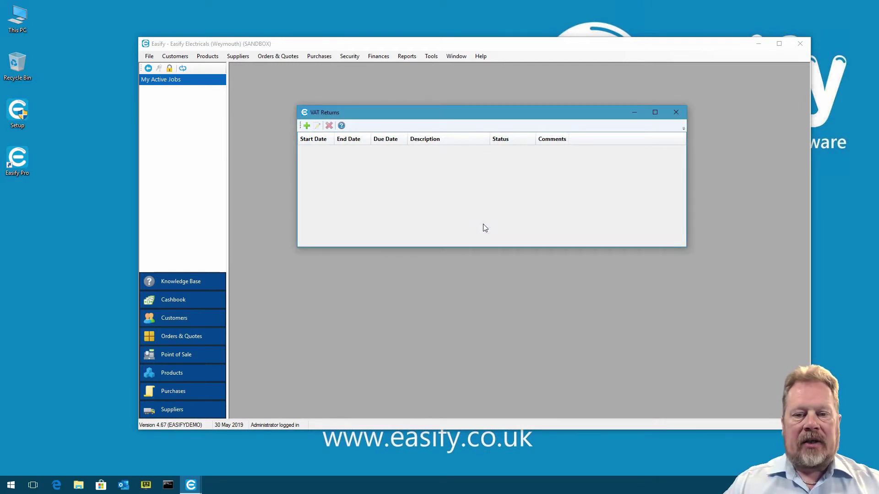
left_click_drag(448, 178, 472, 127)
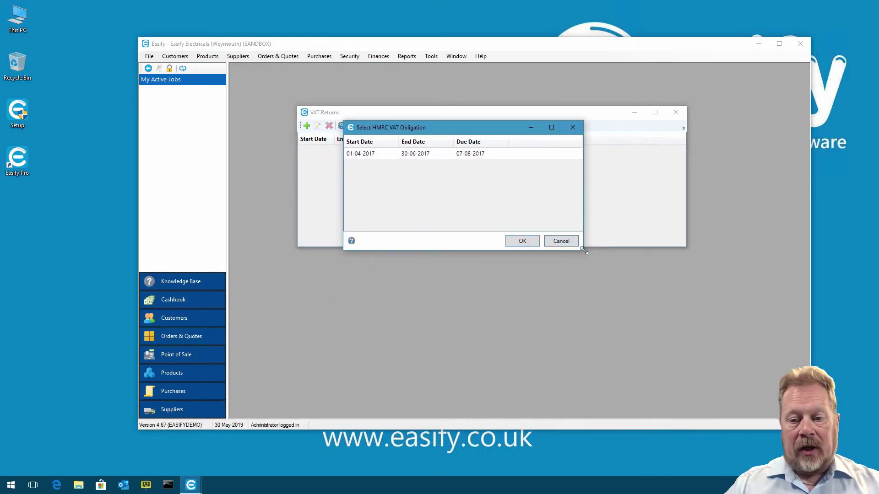
left_click_drag(582, 249, 623, 265)
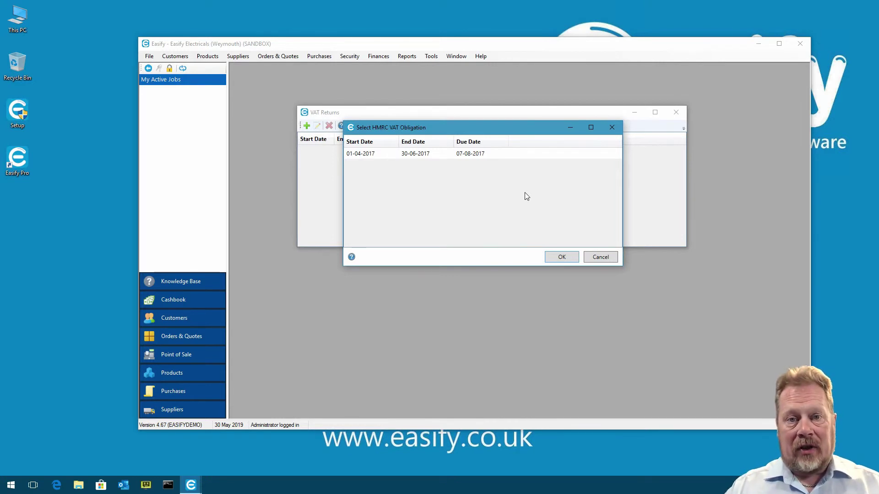
left_click(371, 155)
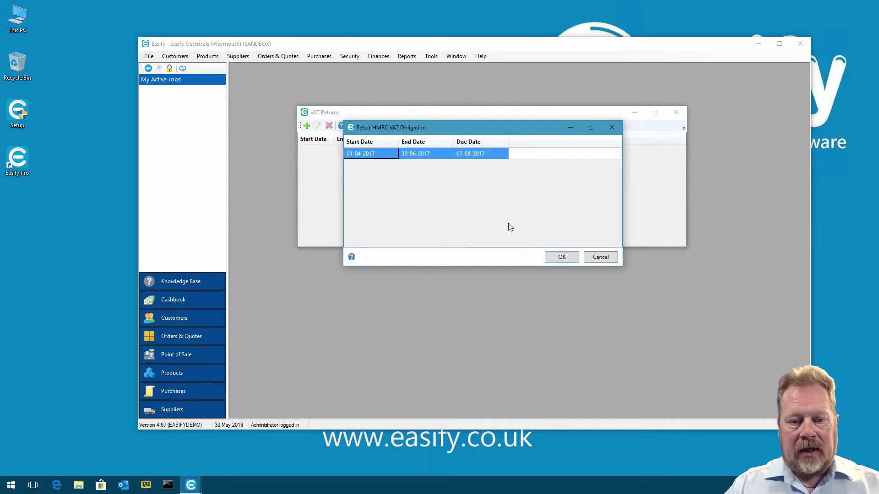
left_click(562, 256)
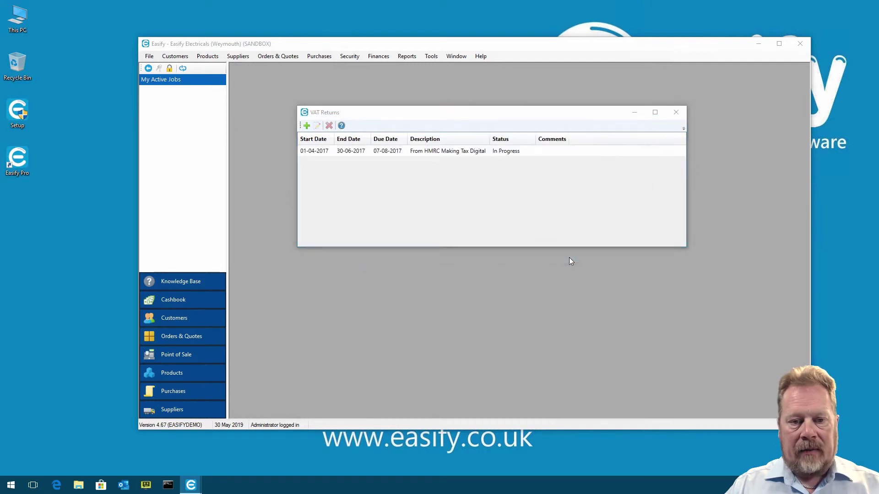
Generate the return figures from transactions: £40 output, £10 reclaimed, £30.00 net VAT due
left_click_drag(524, 109, 530, 104)
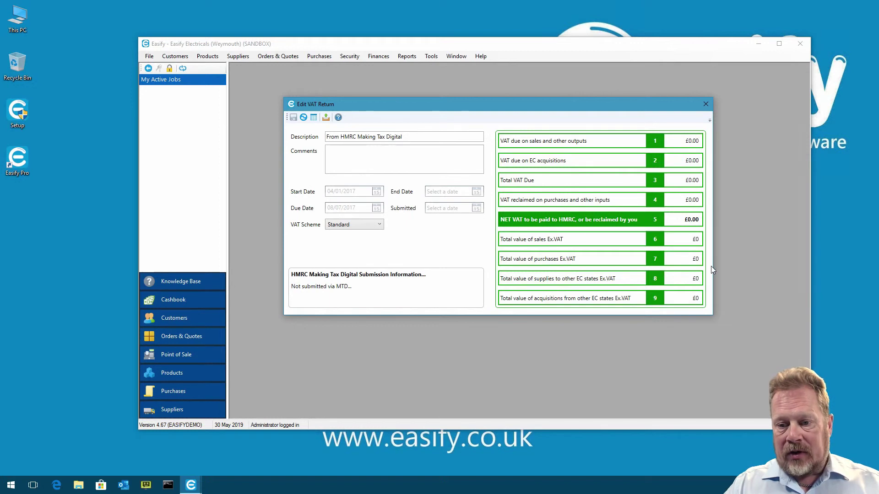
left_click(303, 118)
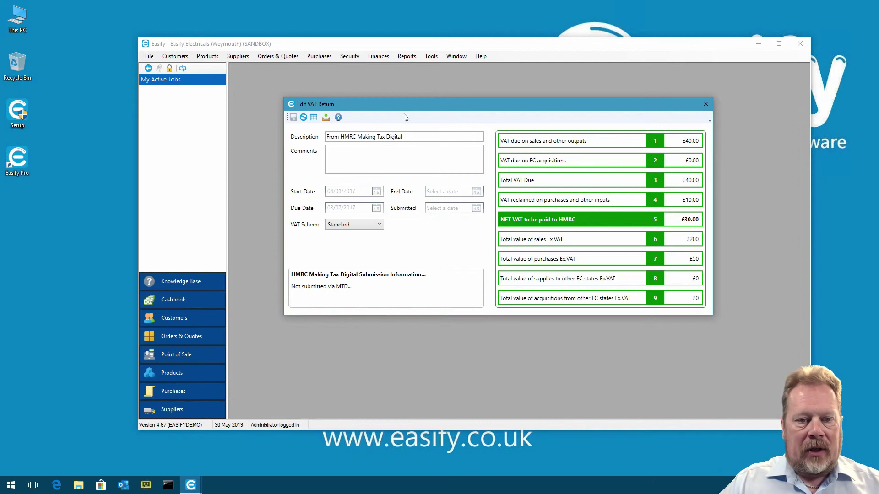
left_click(325, 118)
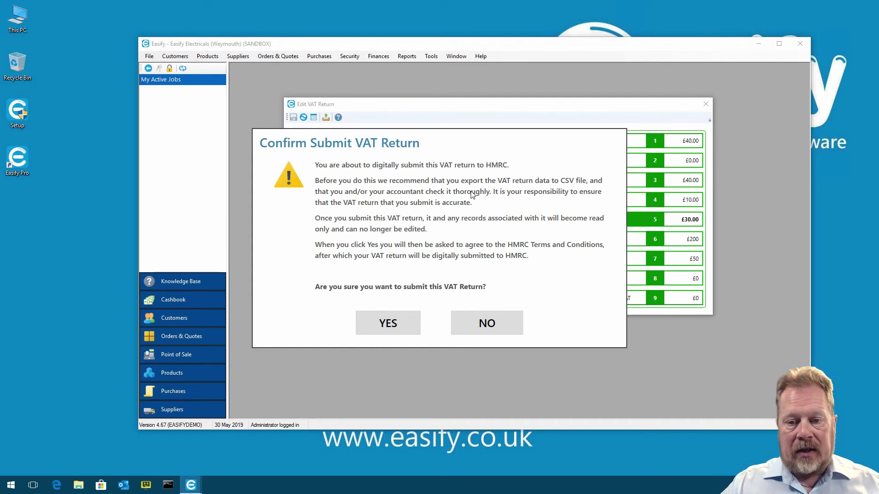
Confirm both submission prompts to send the return to HMRC, dismiss the success message, and exit Easify
left_click(409, 326)
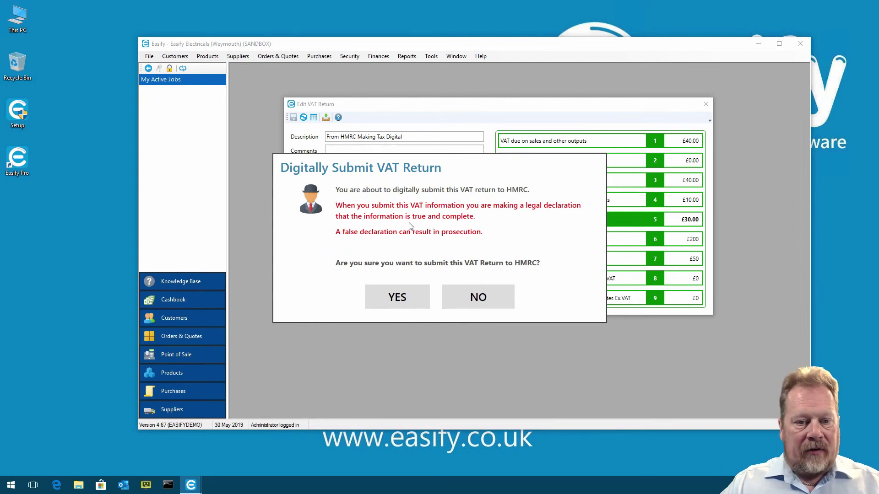
left_click(408, 297)
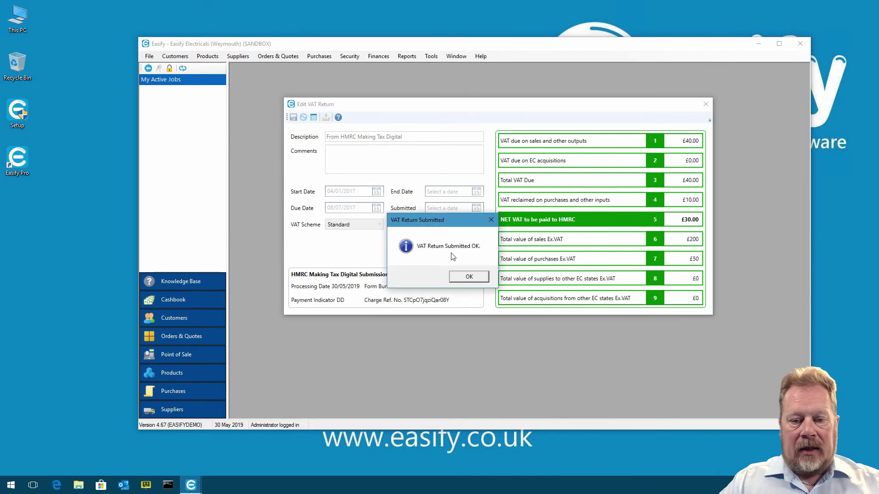
left_click_drag(453, 223, 462, 158)
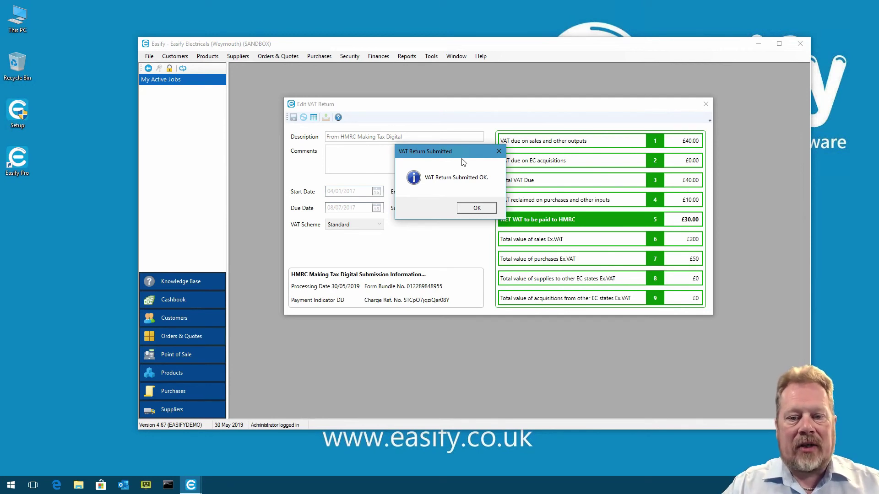
left_click(477, 208)
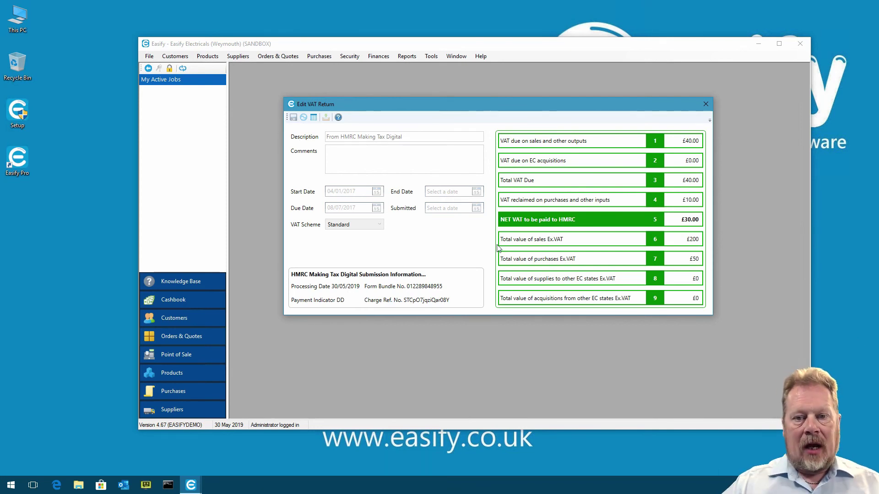
left_click(706, 104)
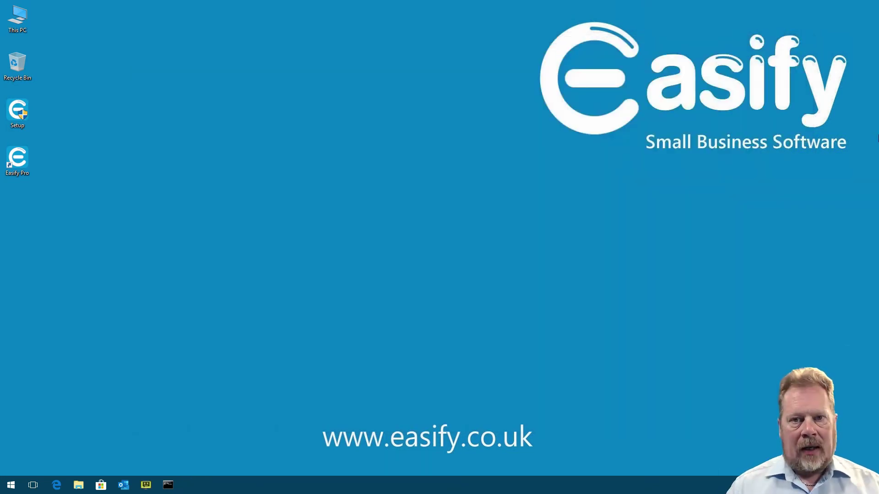